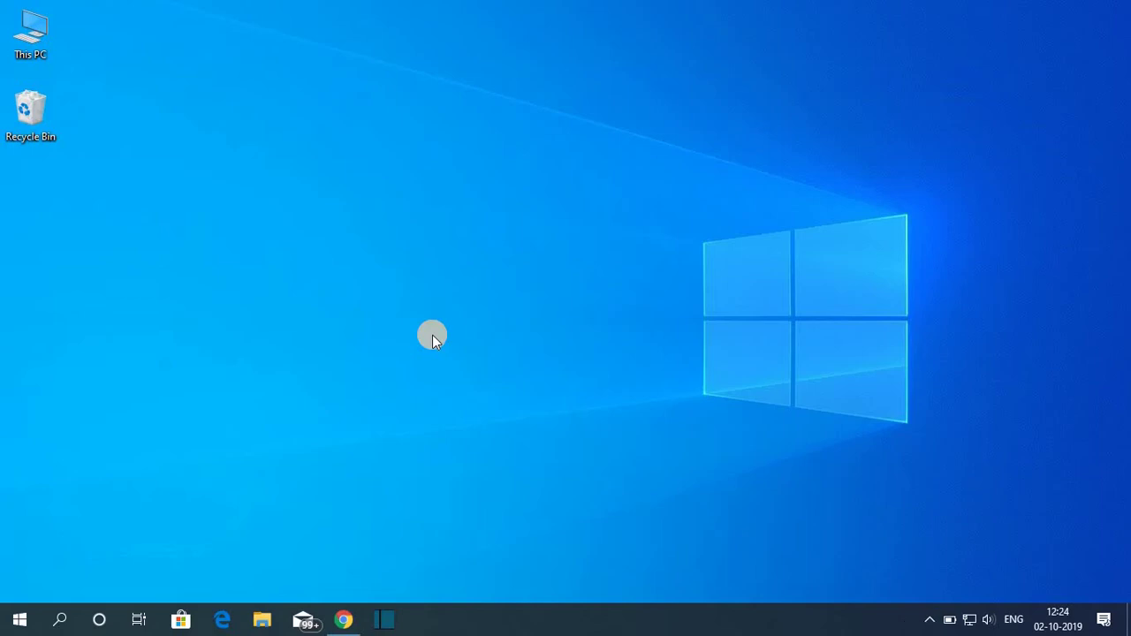
Step: Return to the 'java jdk 13' Google results and scroll to the Oracle JDK 13 downloads link
left_click(348, 620)
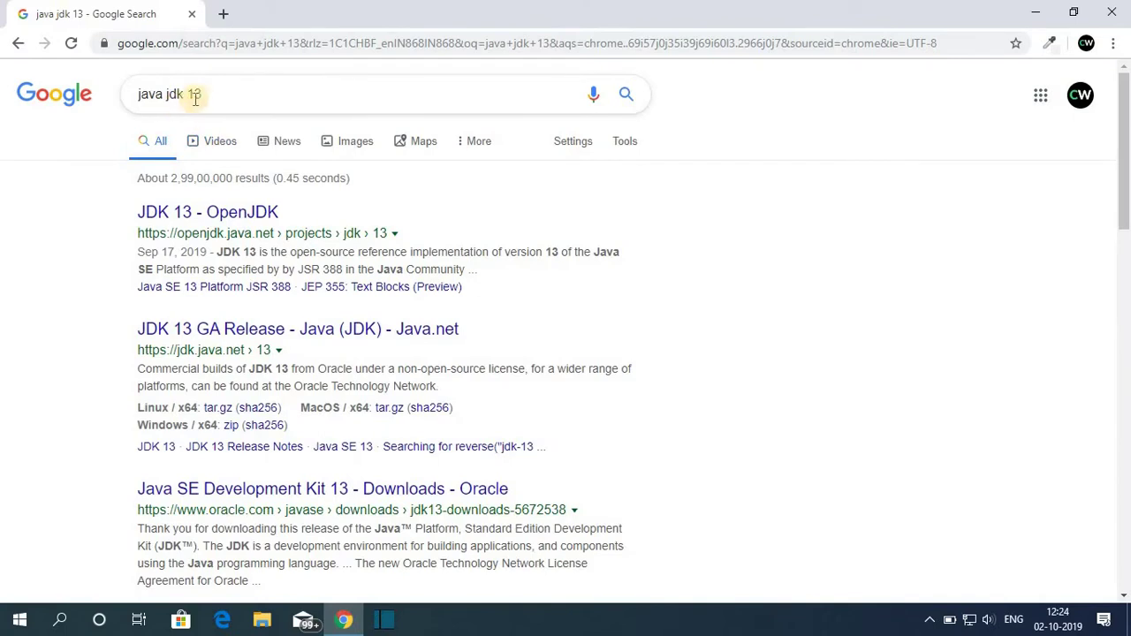
scroll(396, 345, "down", 1)
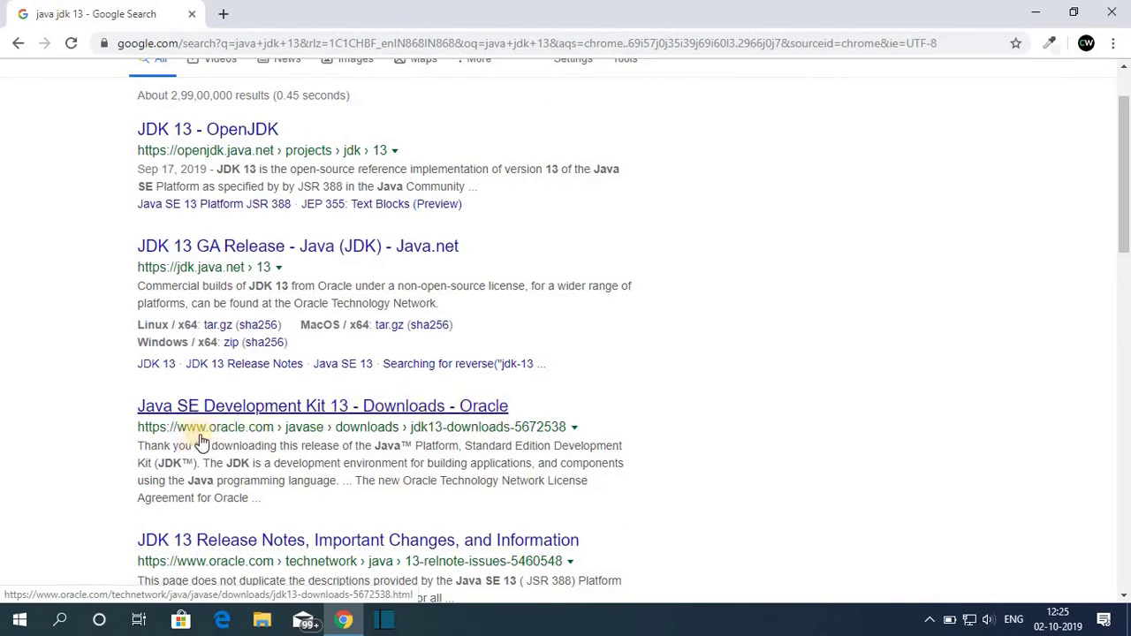
Step: Open Oracle's Java SE Downloads page and highlight the JDK 13 caption and Java SE 13 release line
left_click(298, 417)
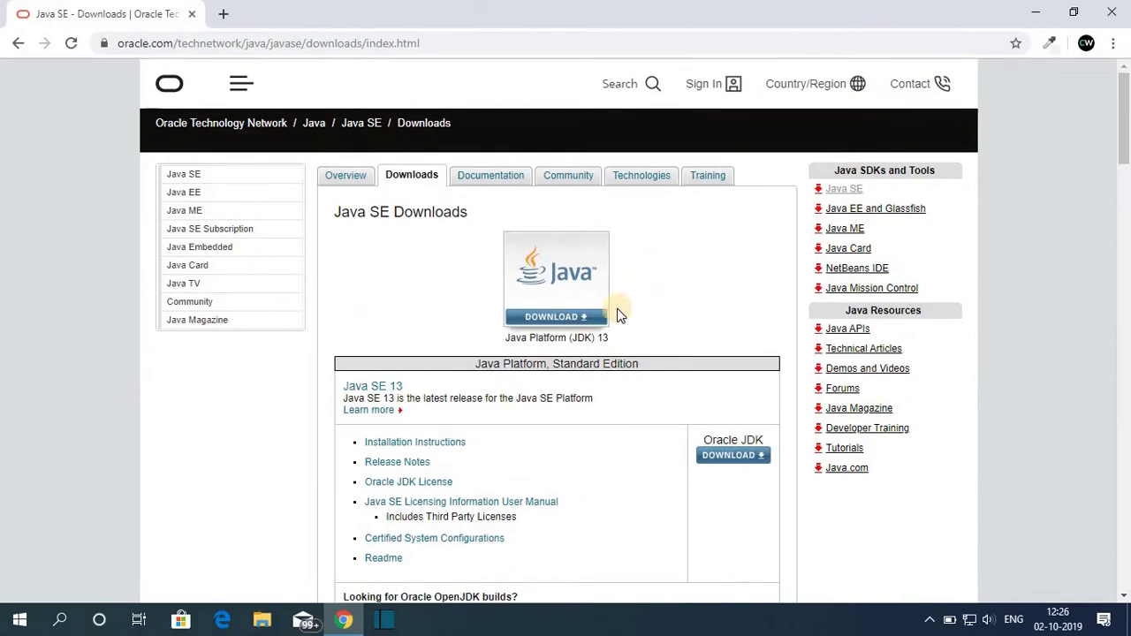
left_click_drag(509, 338, 630, 350)
left_click_drag(341, 398, 604, 400)
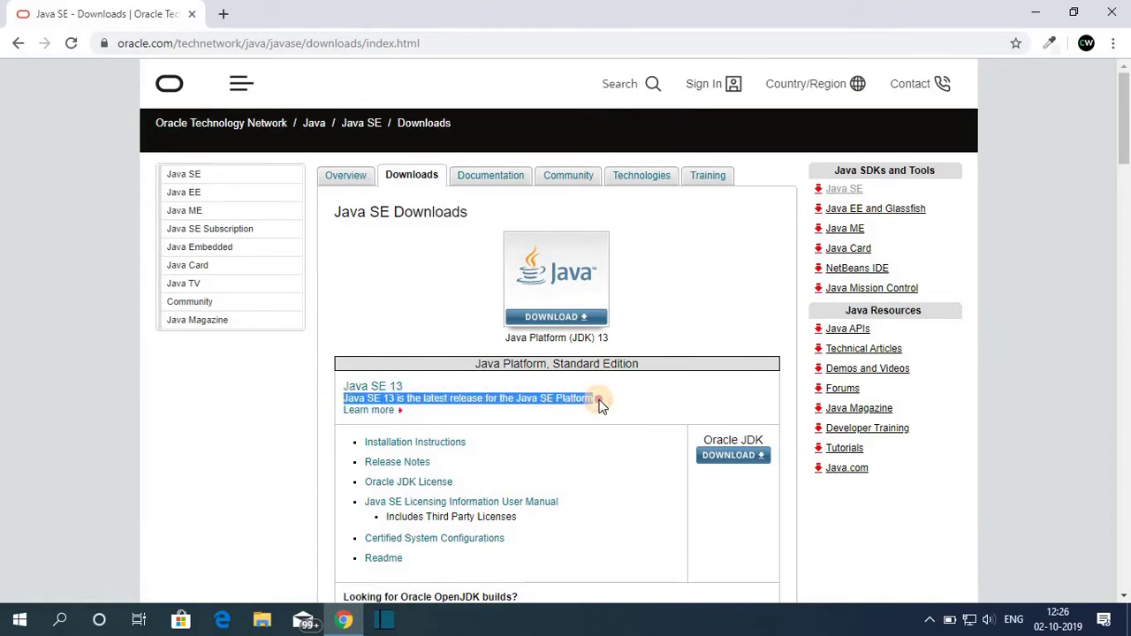
left_click(604, 399)
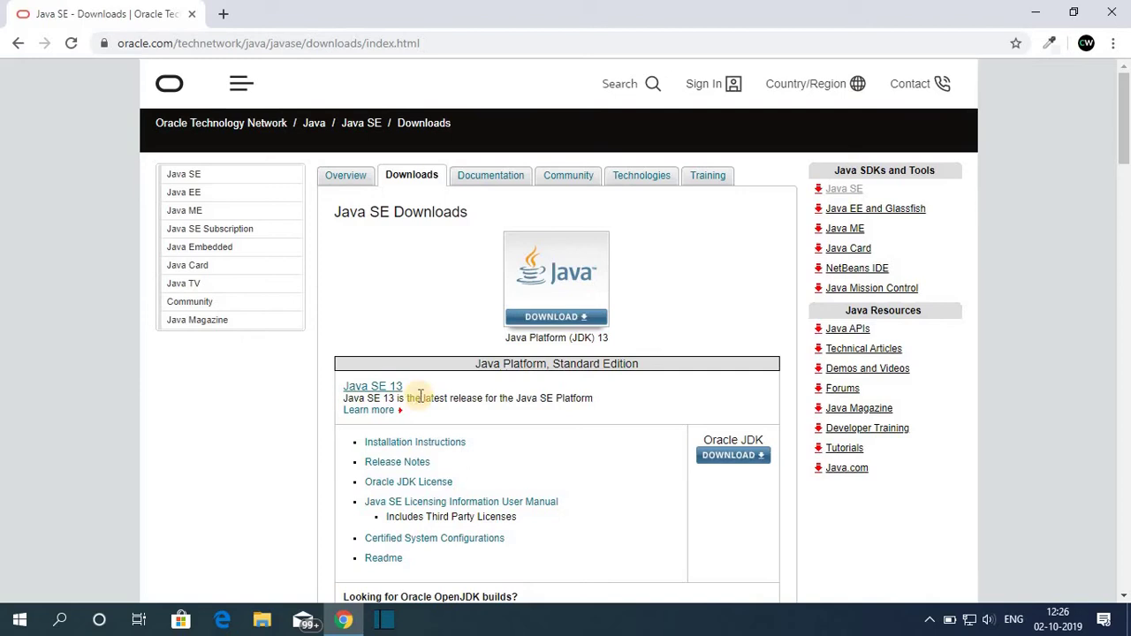
Step: Accept the license agreement and download jdk-13_windows-x64_bin.exe (159.82 MB)
left_click(580, 324)
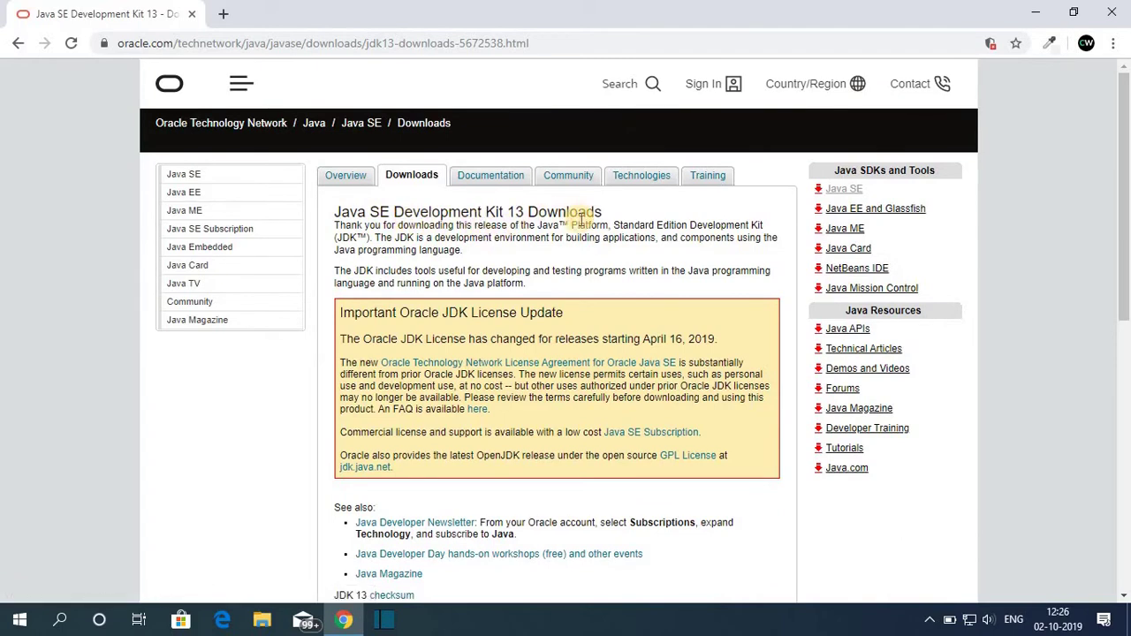
scroll(583, 212, "down", 5)
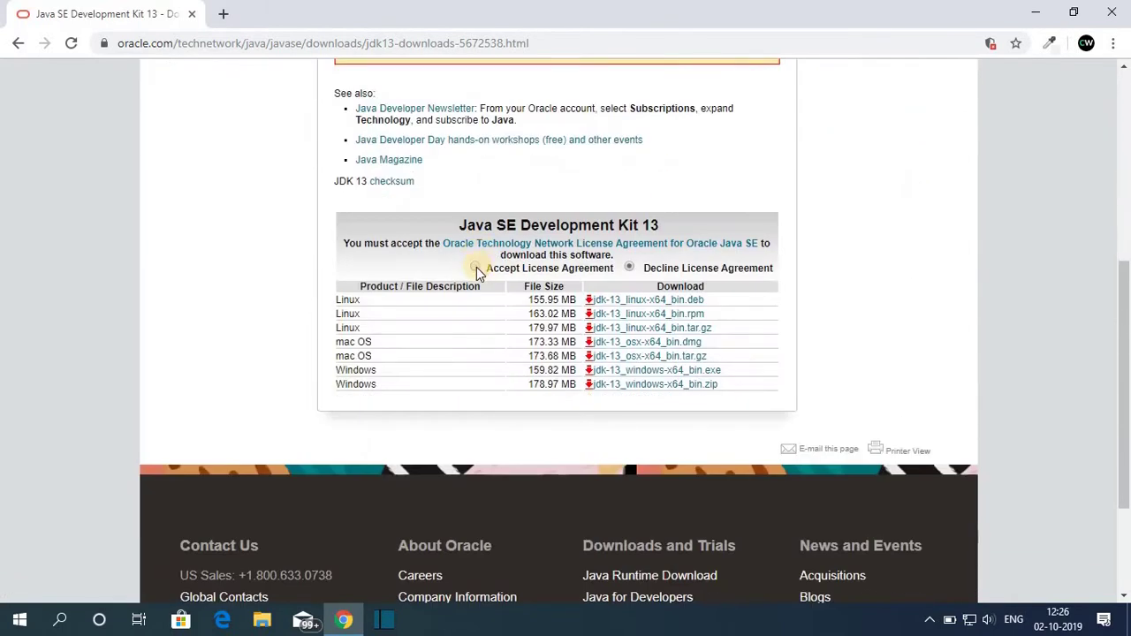
left_click(476, 268)
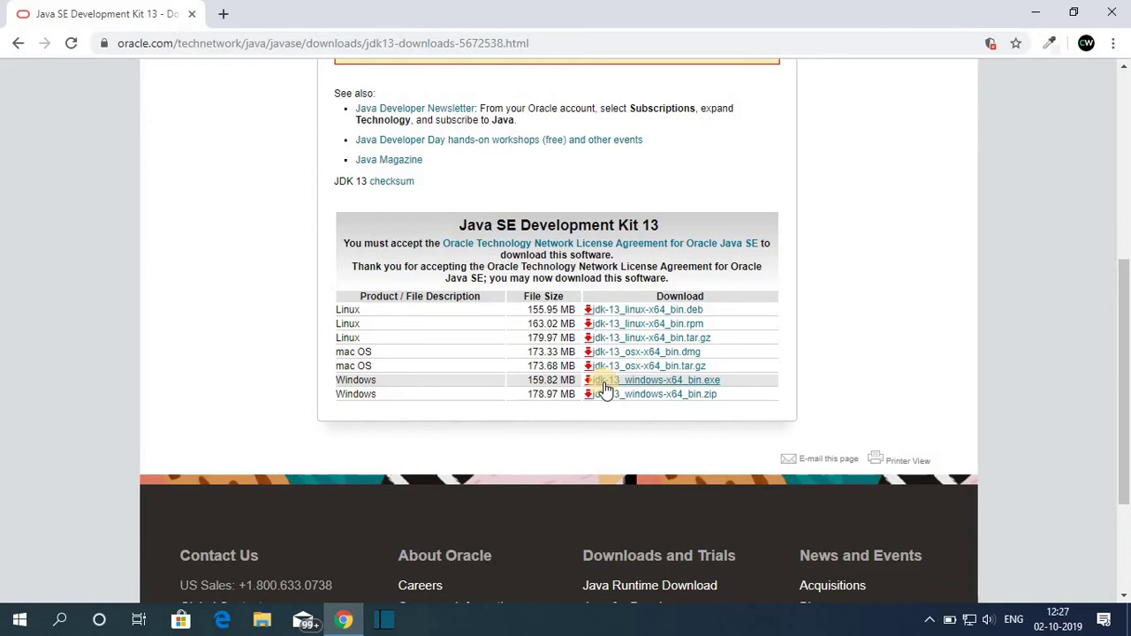
left_click(673, 386)
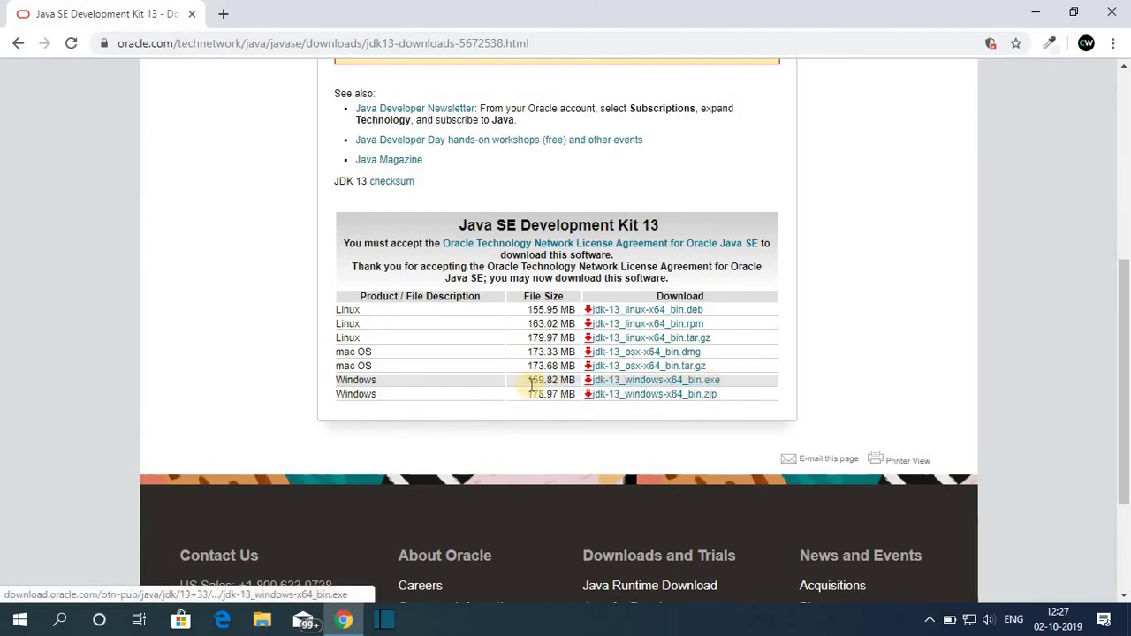
left_click_drag(531, 384, 553, 382)
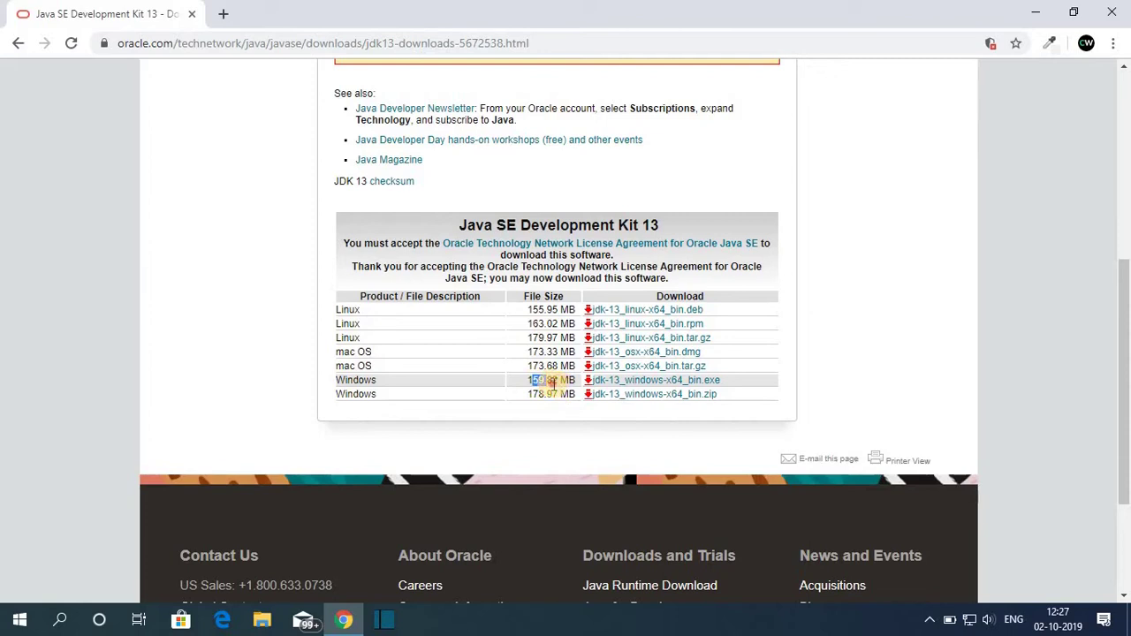
left_click(648, 386)
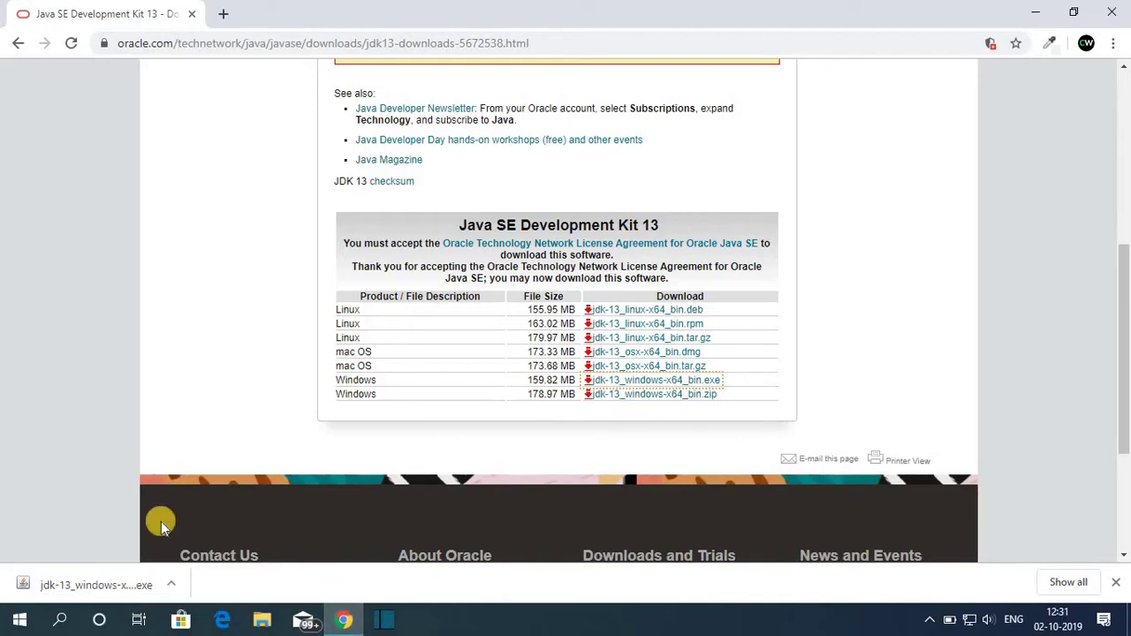
Step: Run the JDK 13 installer, keep the default C:\Program Files\Java\jdk-13\ folder, and finish installing
left_click(172, 590)
left_click(197, 479)
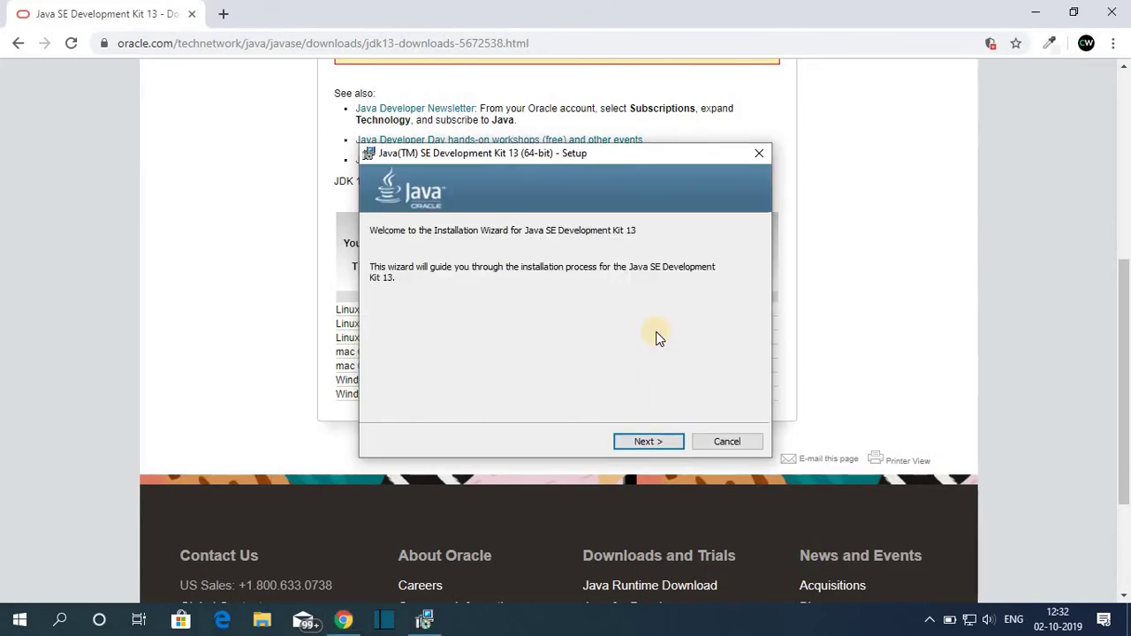
left_click(1036, 11)
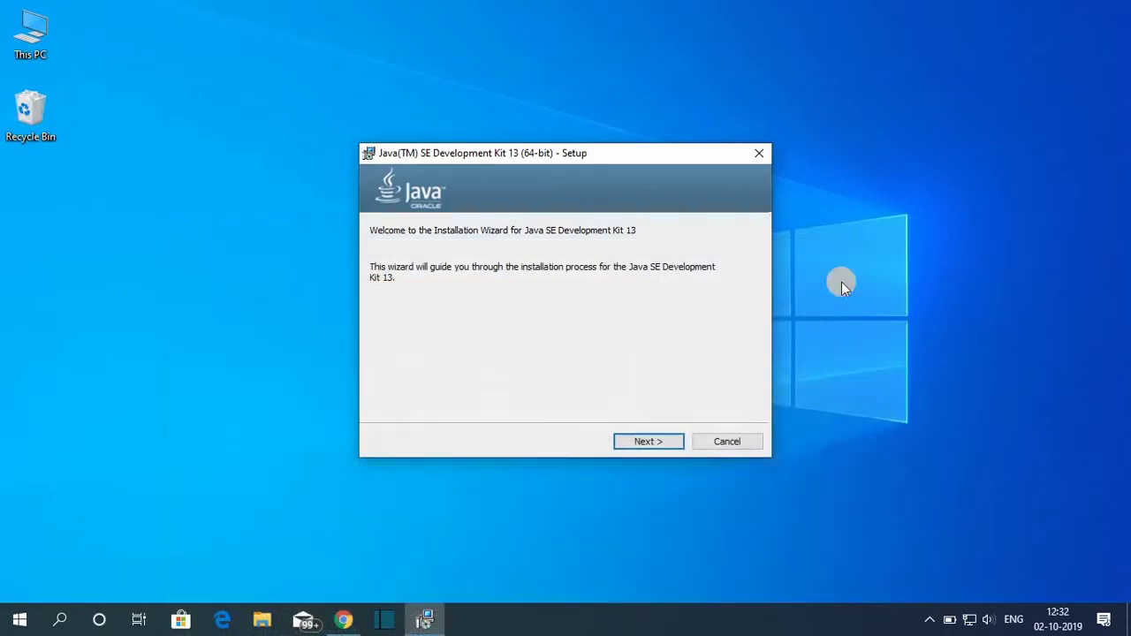
left_click(665, 449)
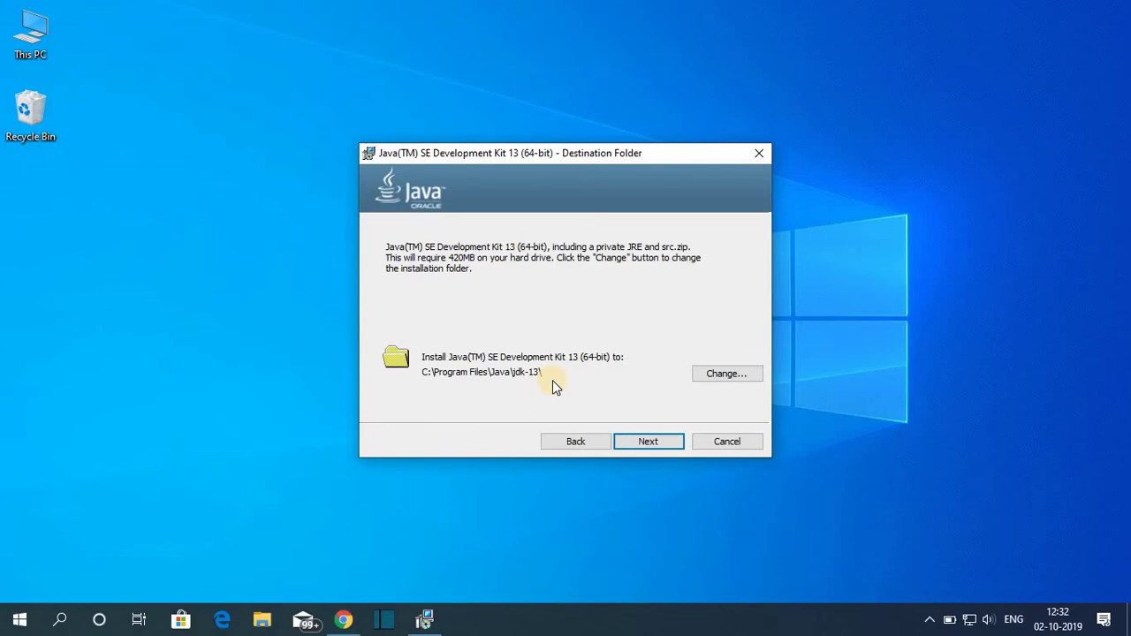
left_click(719, 382)
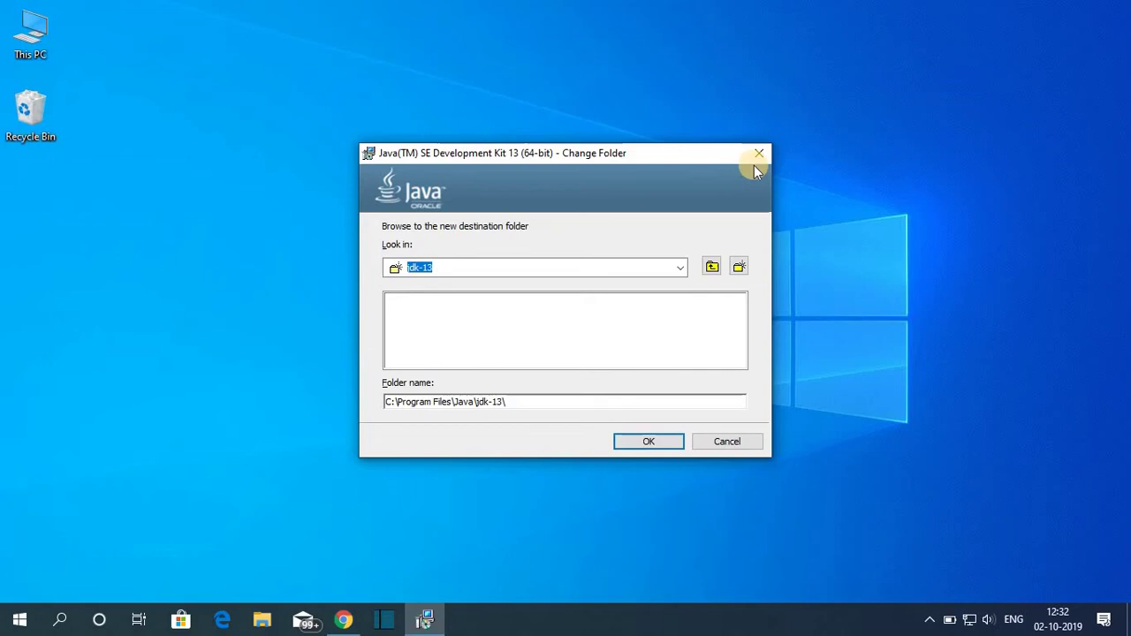
left_click(758, 154)
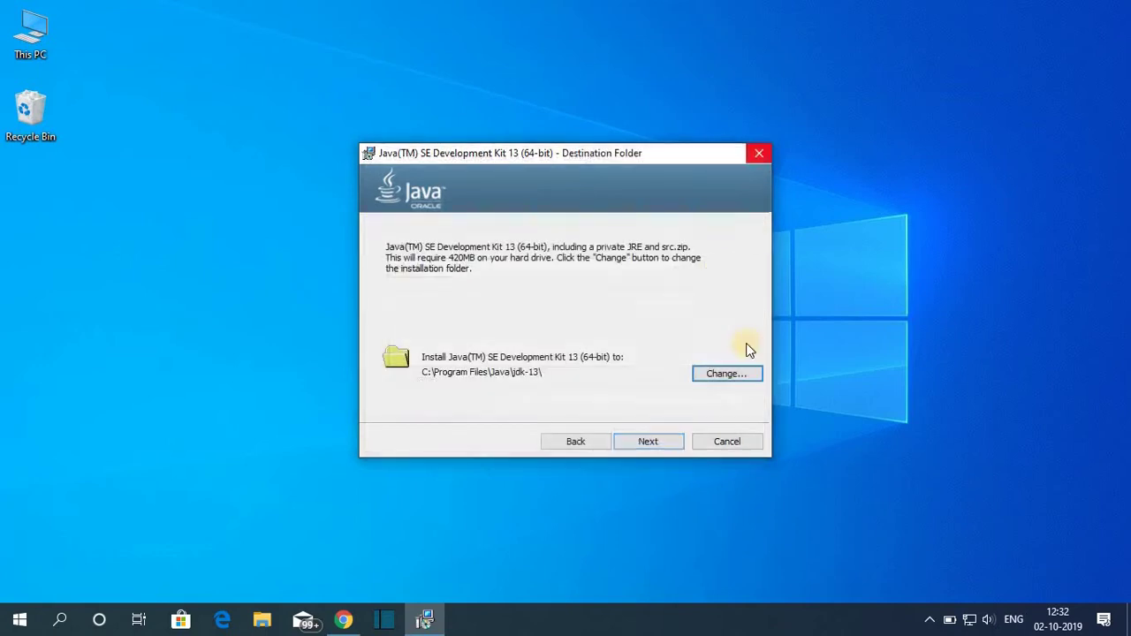
left_click(660, 440)
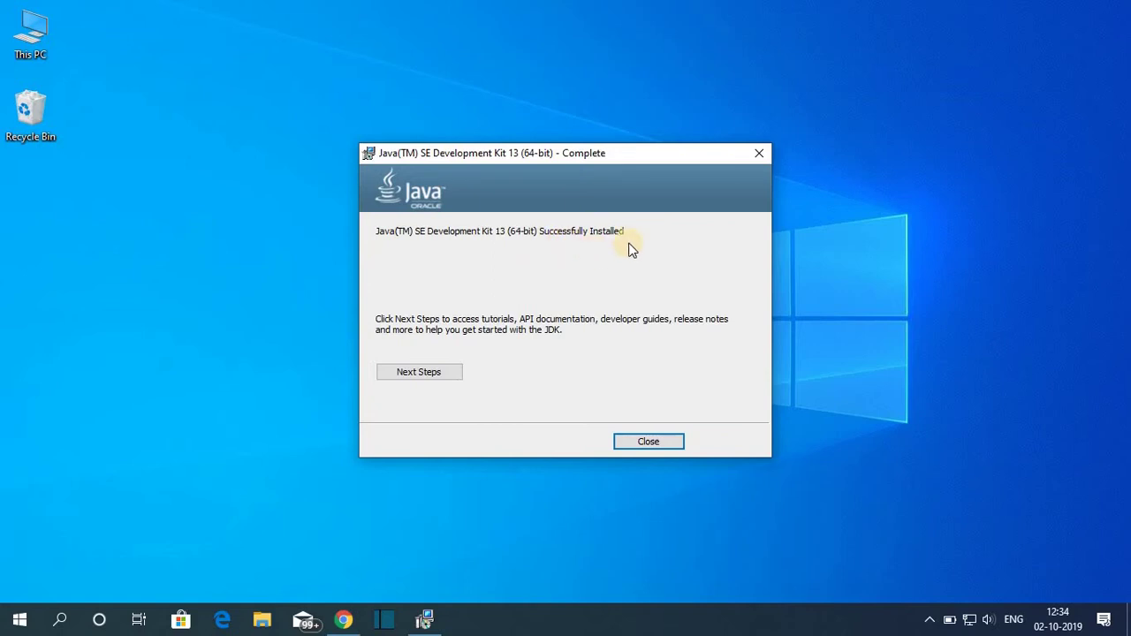
left_click(668, 446)
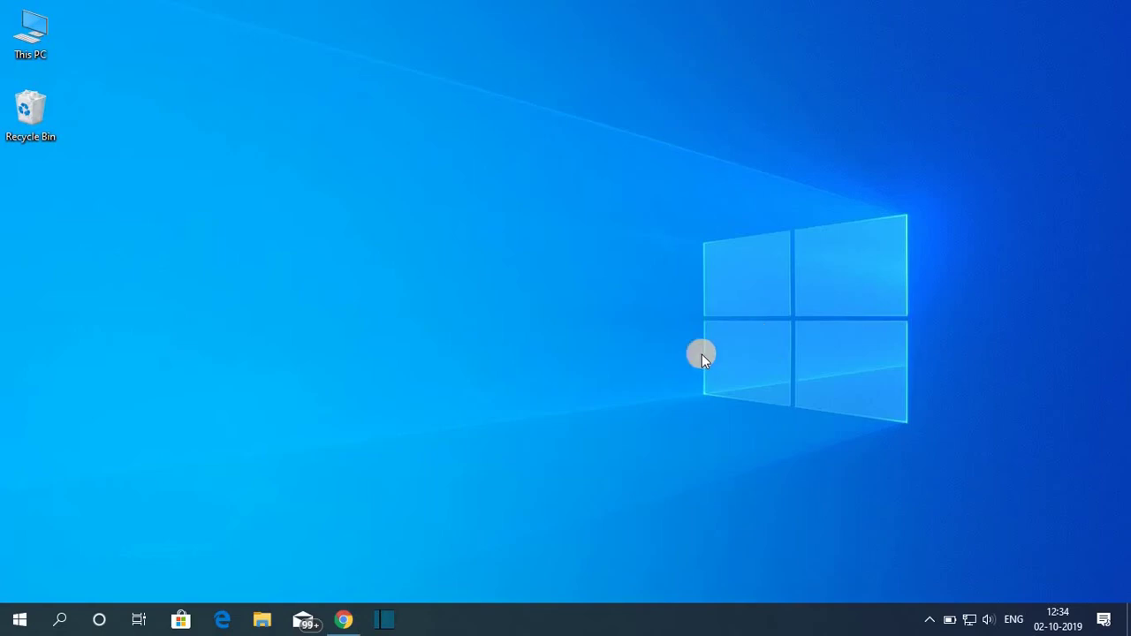
Step: Find Control Panel via search and go through System and Security > System to Advanced system settings
left_click(62, 618)
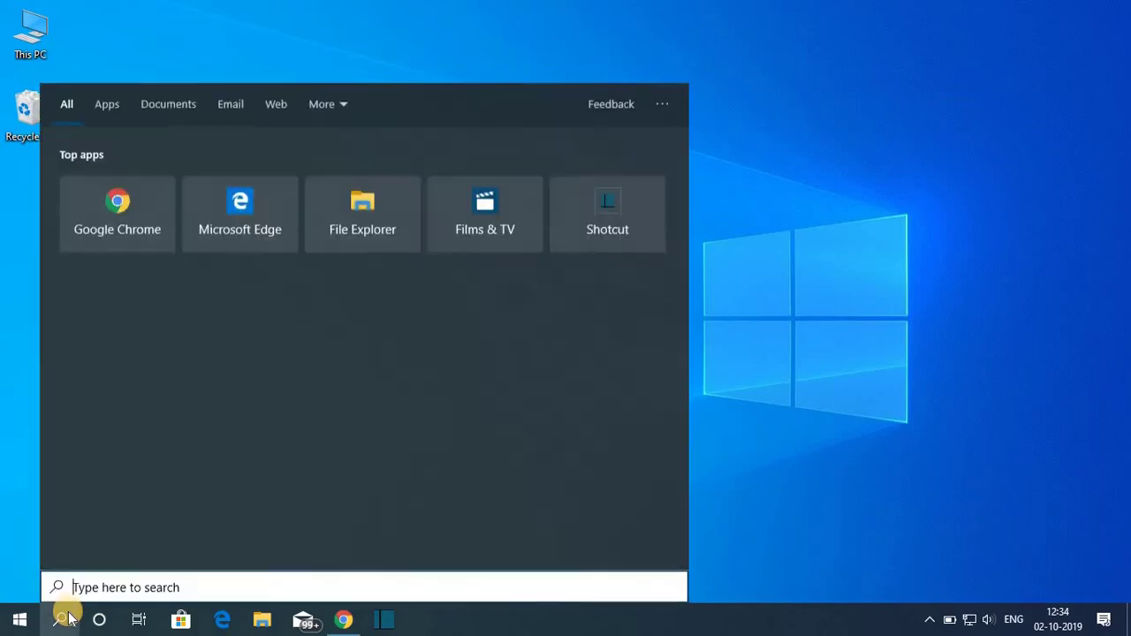
type("contro")
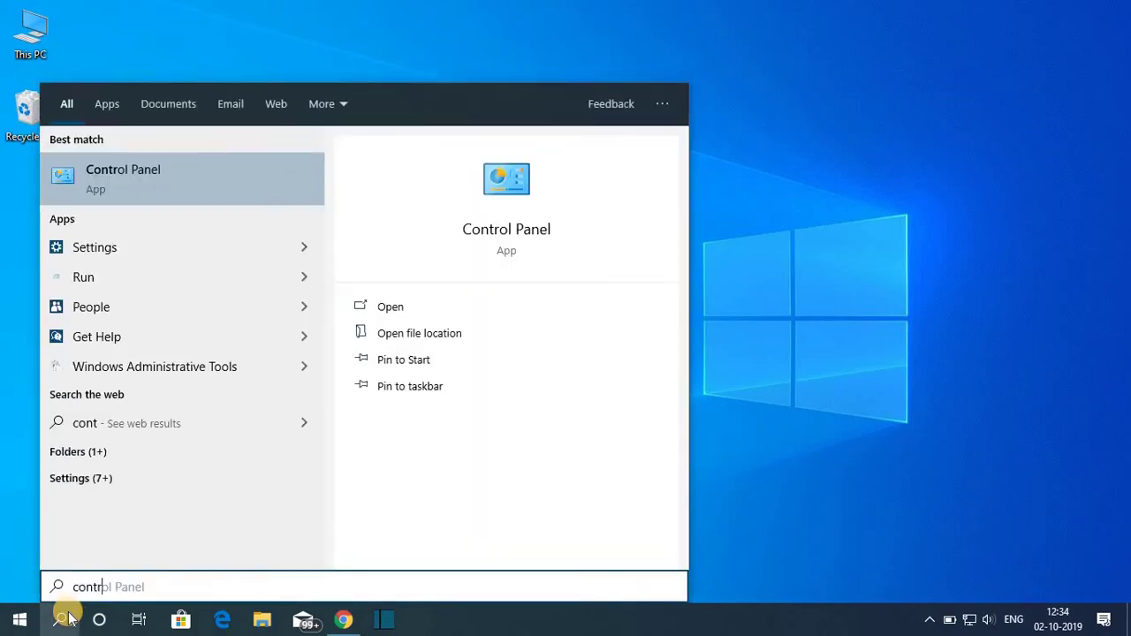
left_click(227, 184)
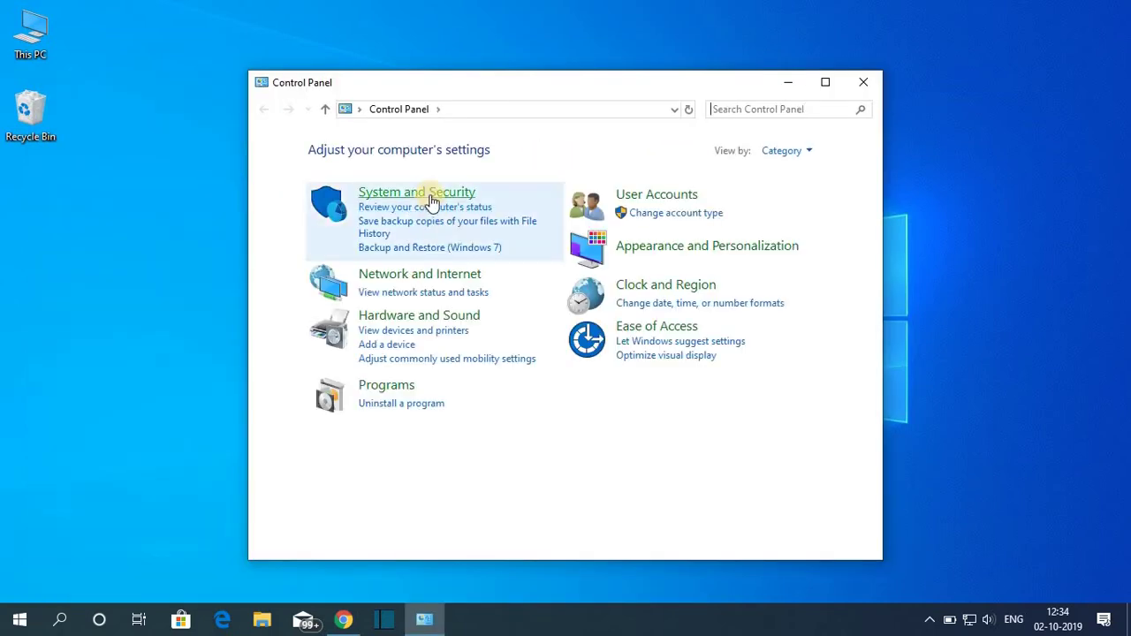
left_click(430, 196)
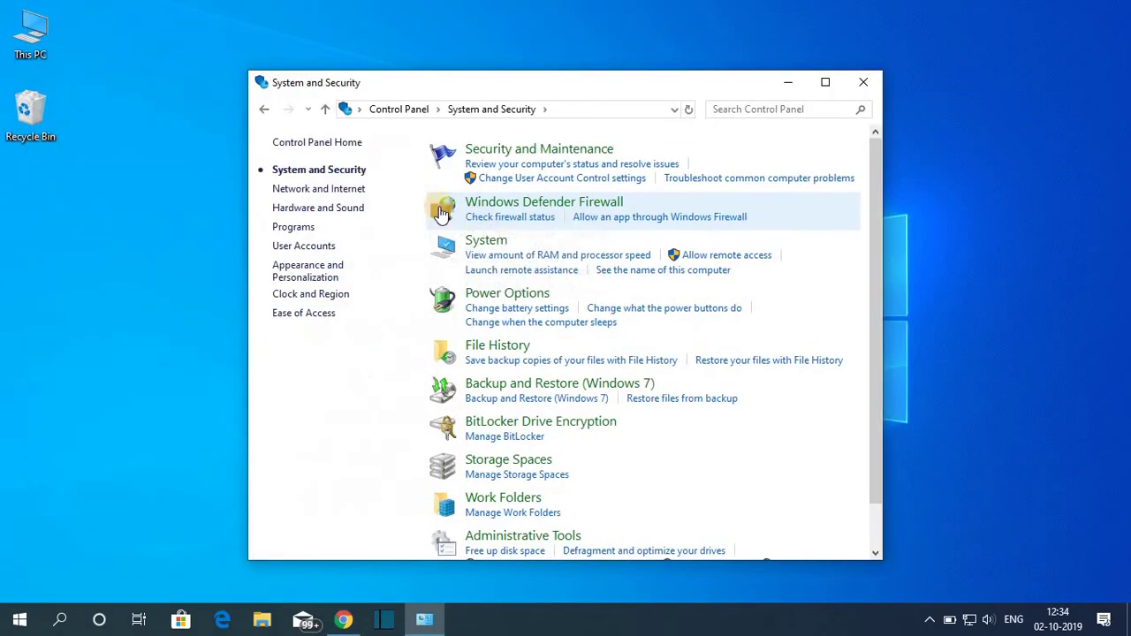
left_click(496, 251)
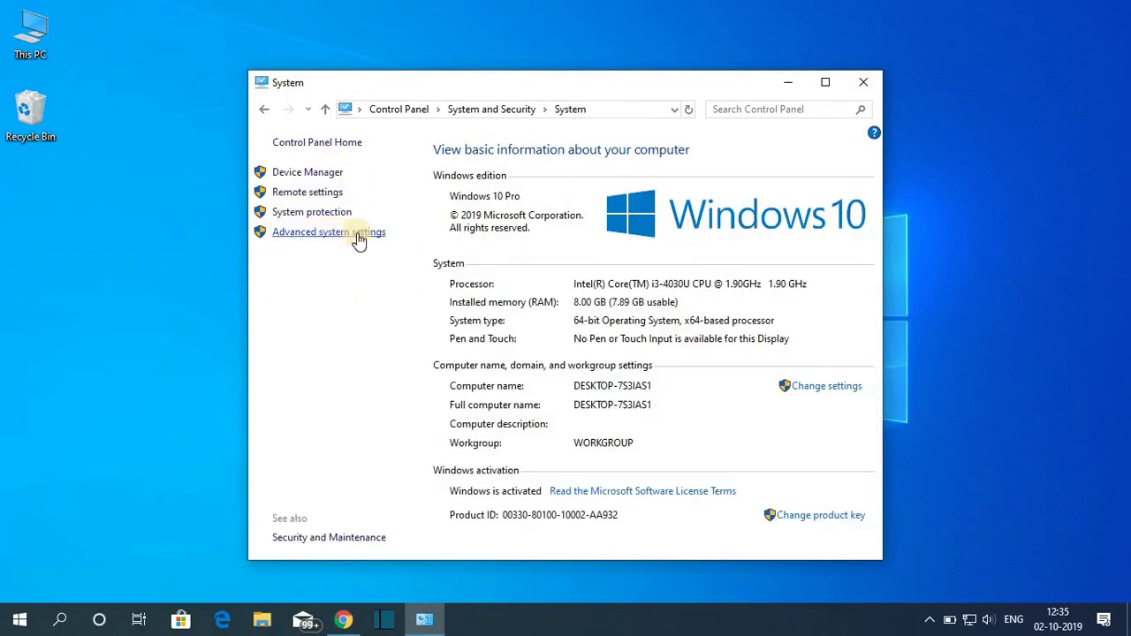
left_click(375, 237)
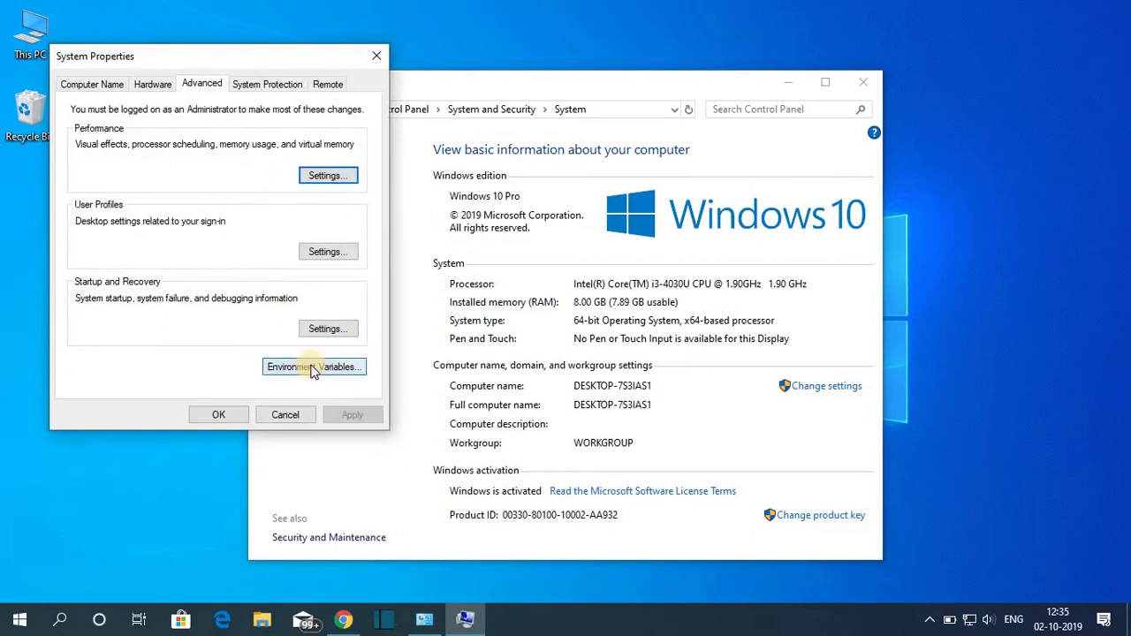
Step: Open Environment Variables and edit the system Path variable's entry list
left_click(311, 368)
key("End")
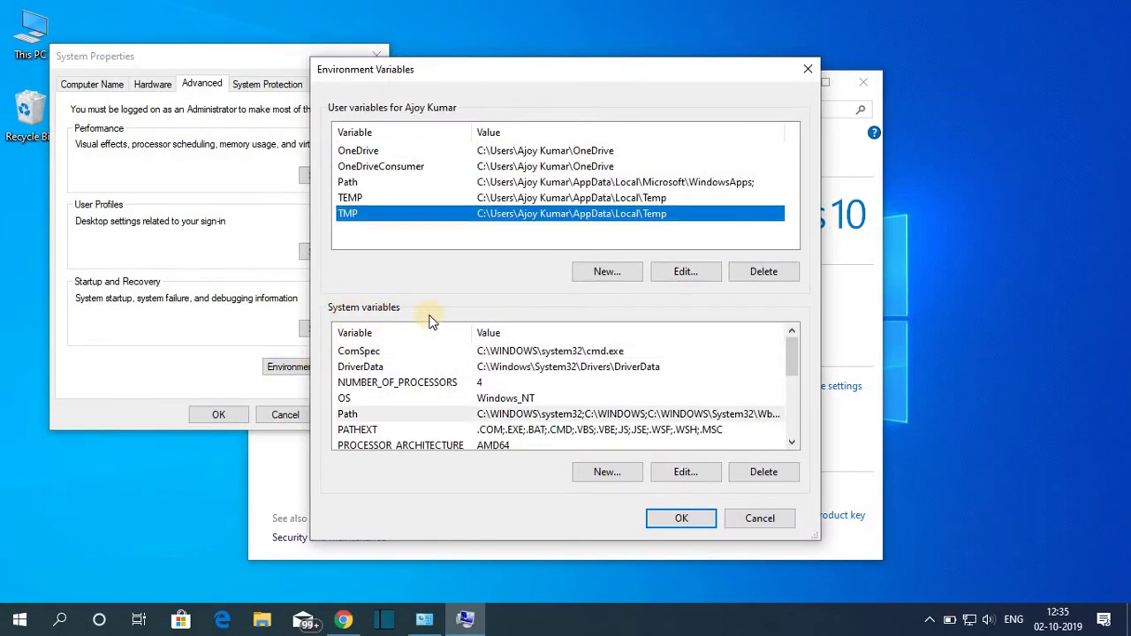
left_click(352, 415)
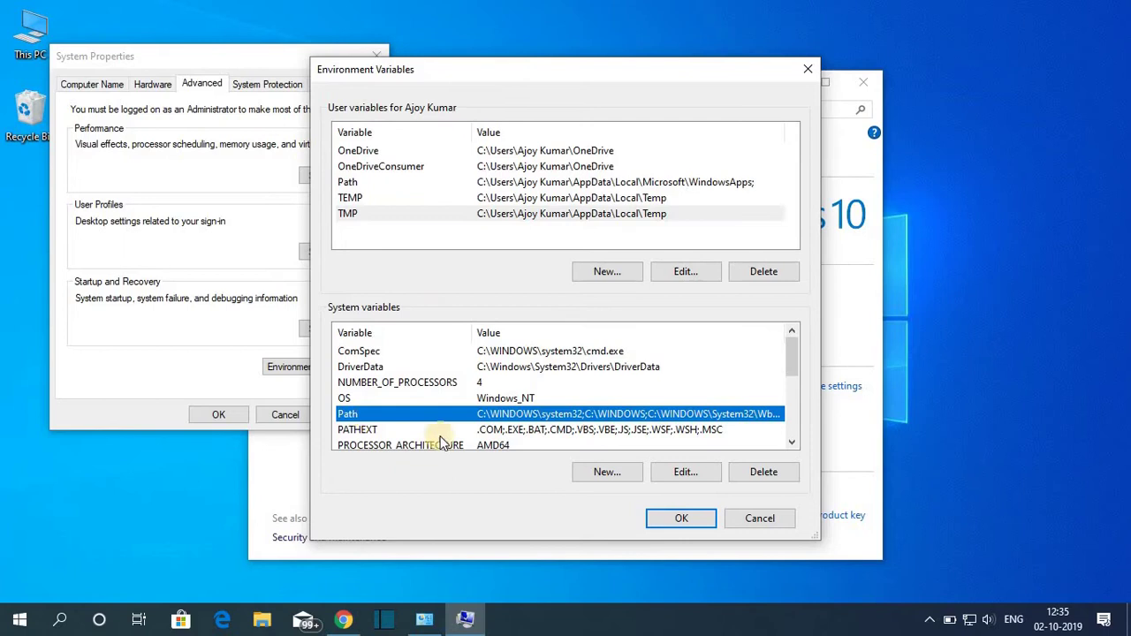
left_click(686, 471)
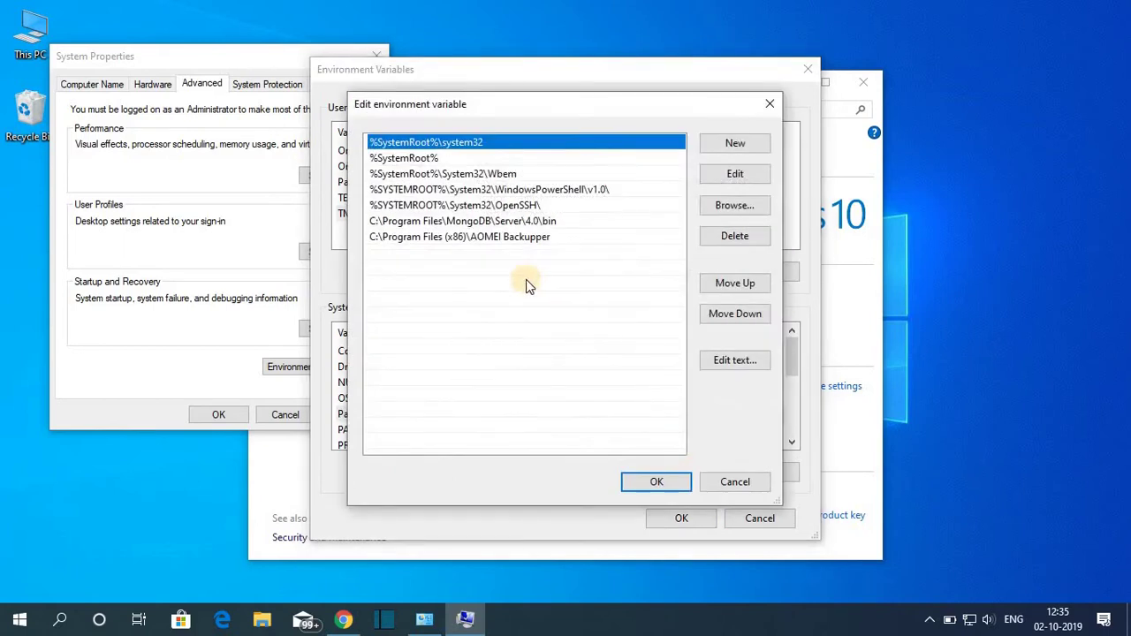
left_click(418, 257)
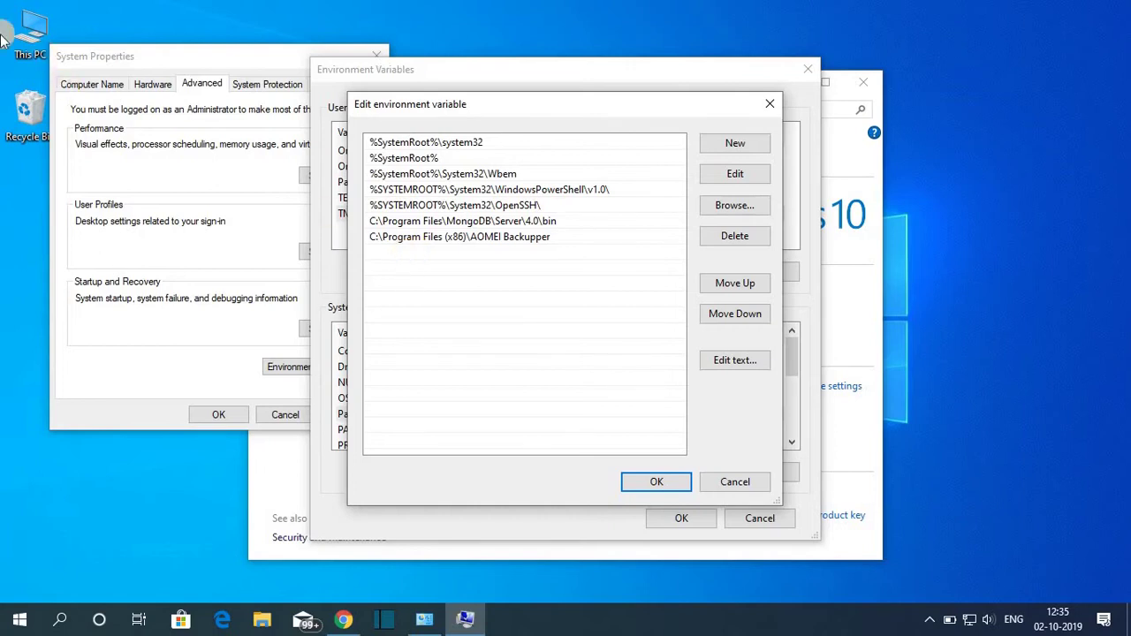
Step: Browse from This PC to the C:\Program Files\Java\jdk-13\bin folder
double_click(30, 33)
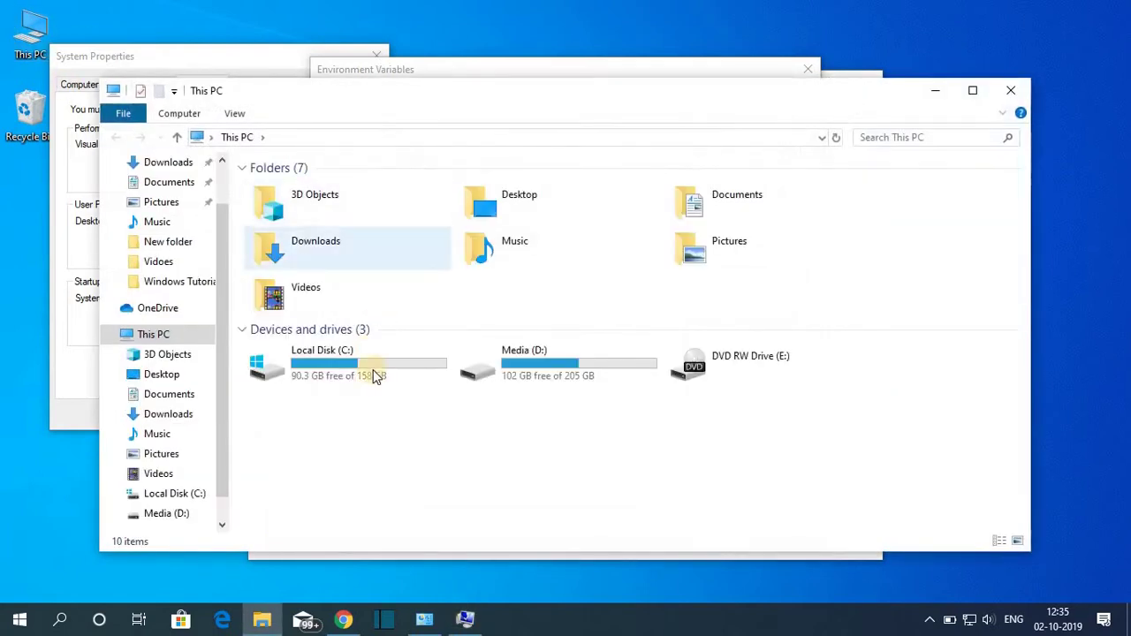
double_click(373, 370)
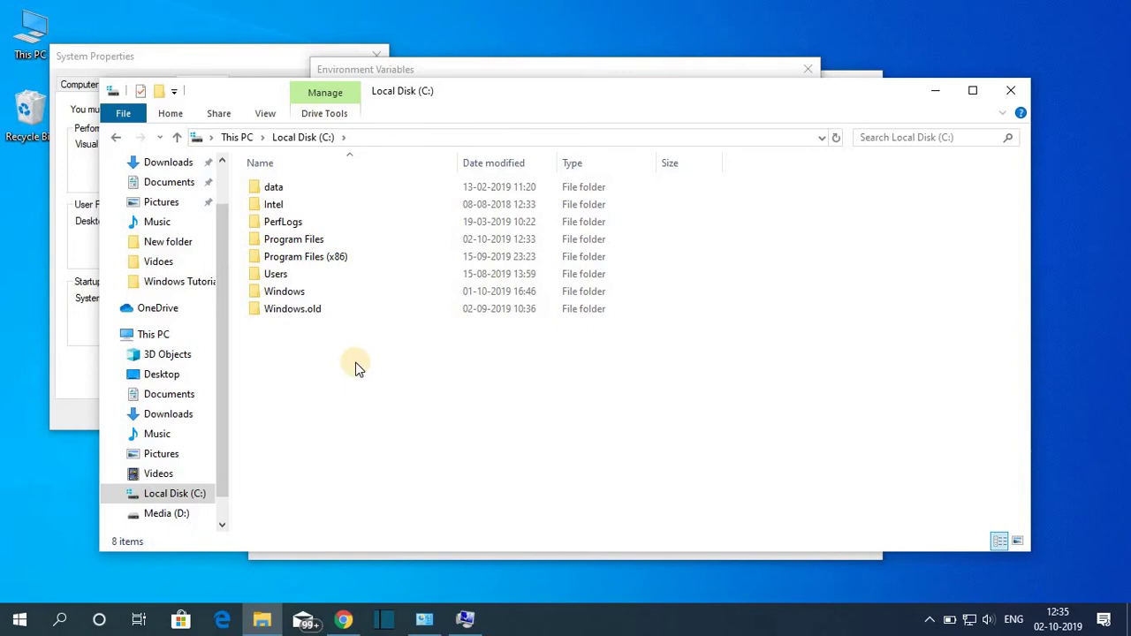
left_click(349, 243)
left_click(349, 244)
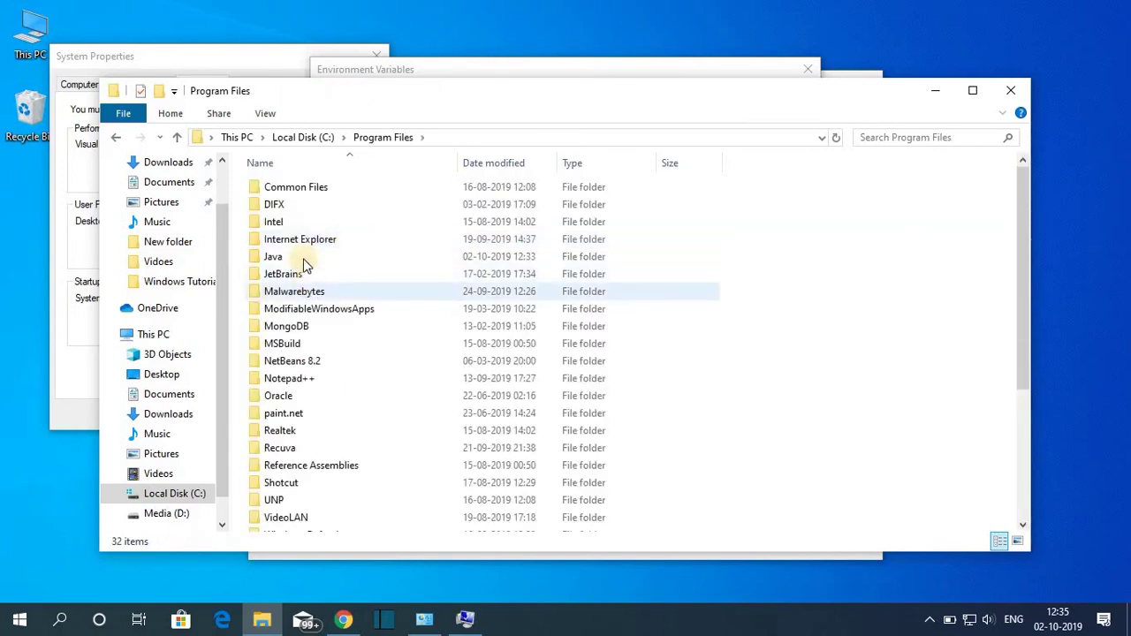
double_click(424, 261)
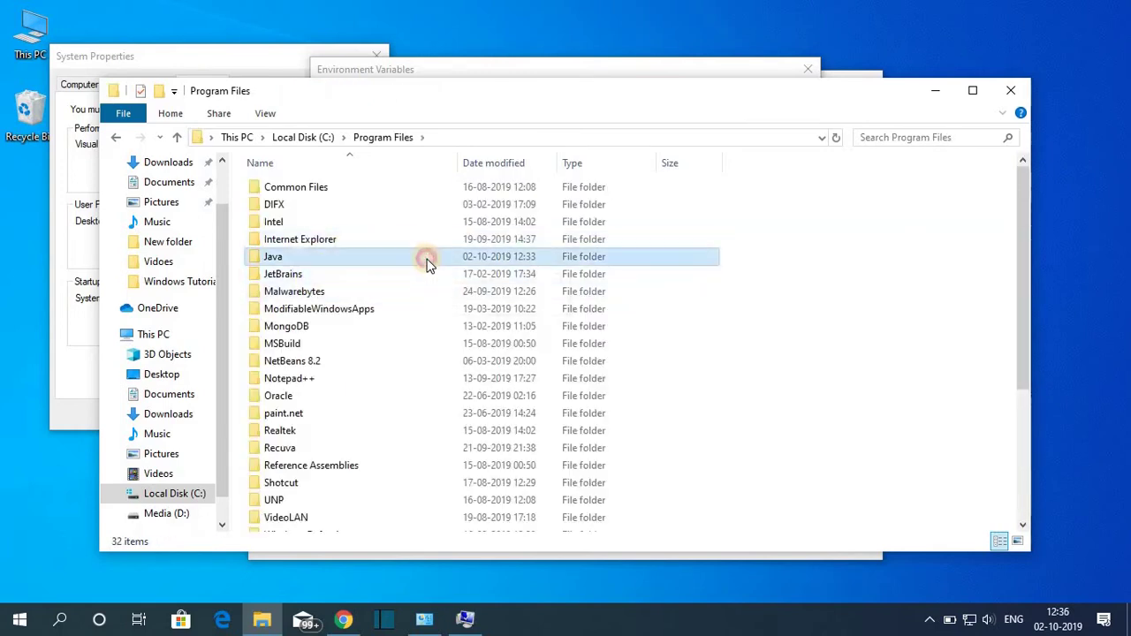
left_click(327, 196)
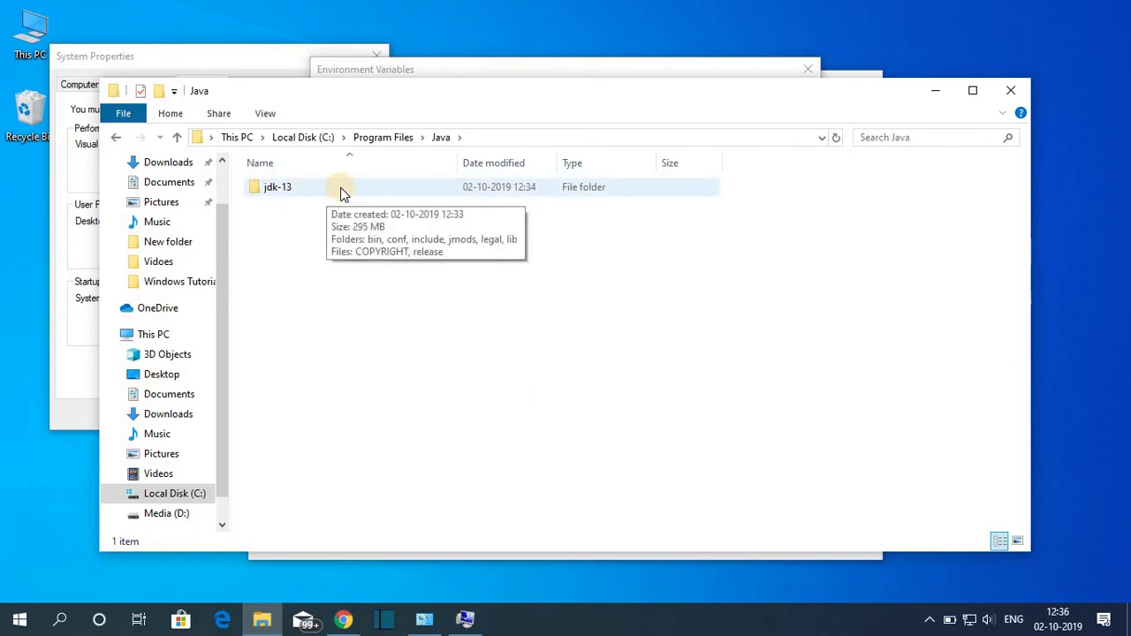
double_click(340, 187)
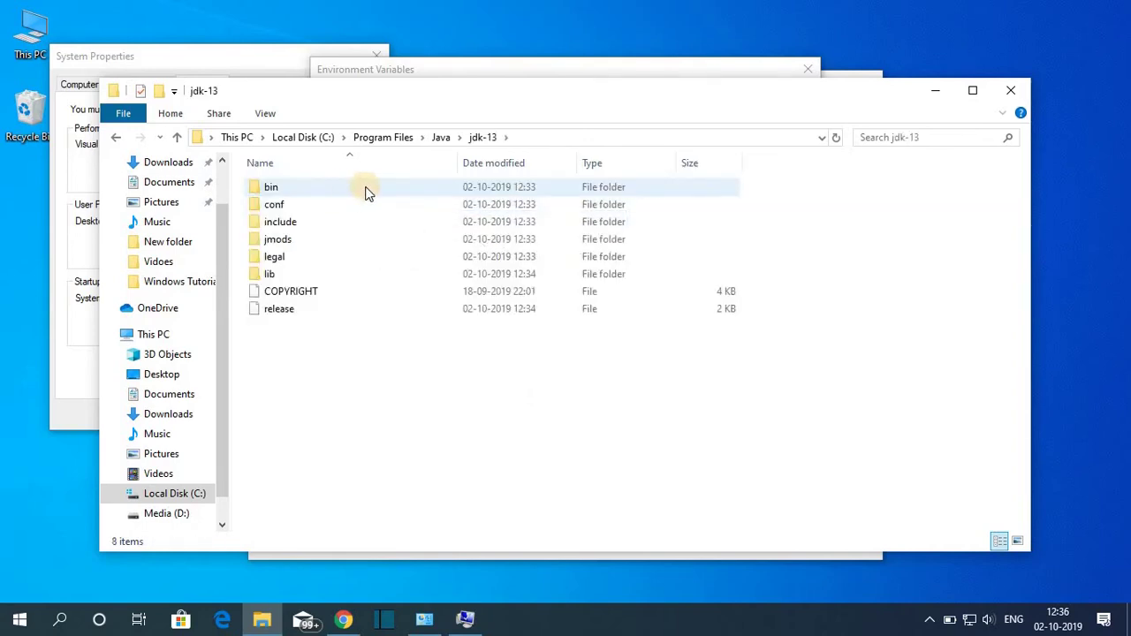
double_click(367, 189)
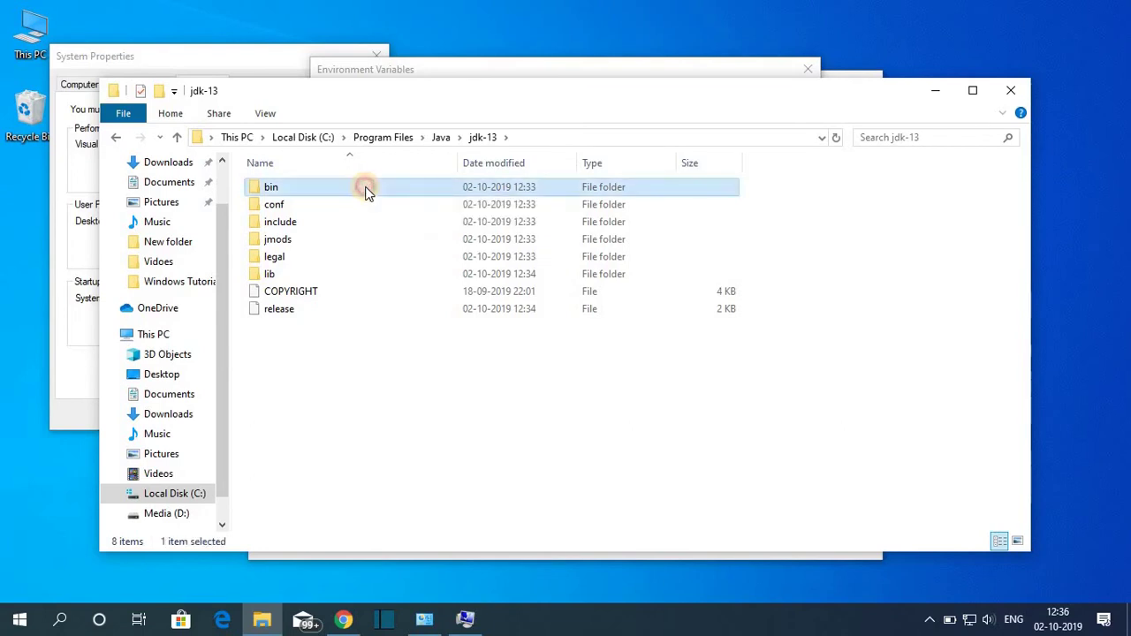
Step: Copy the bin folder's full path from the address bar and minimize File Explorer
left_click(574, 133)
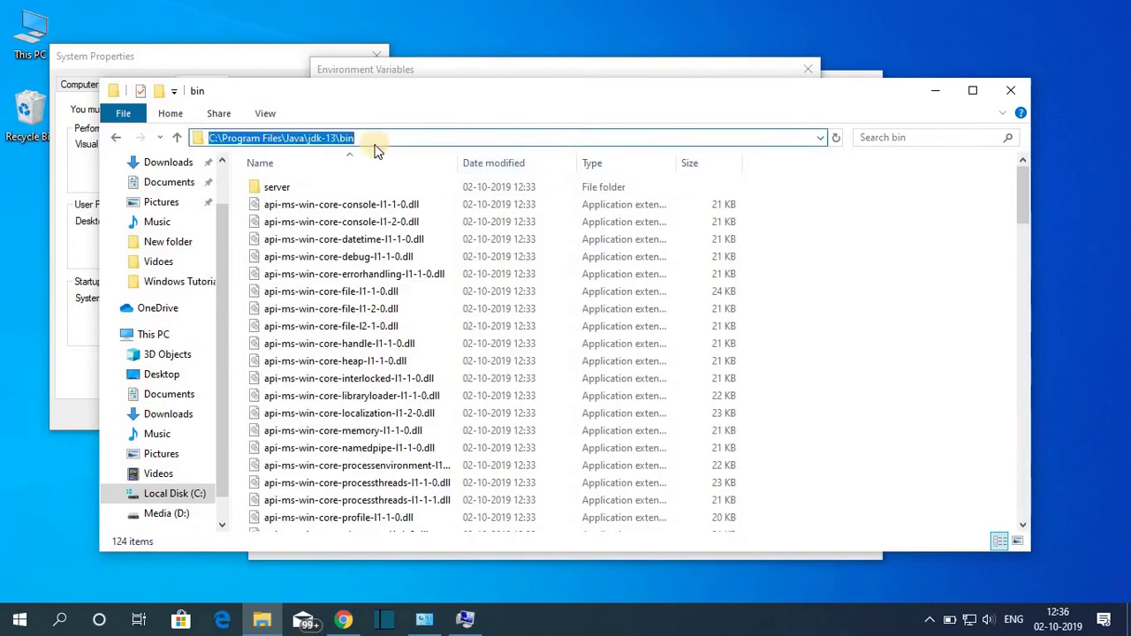
right_click(340, 142)
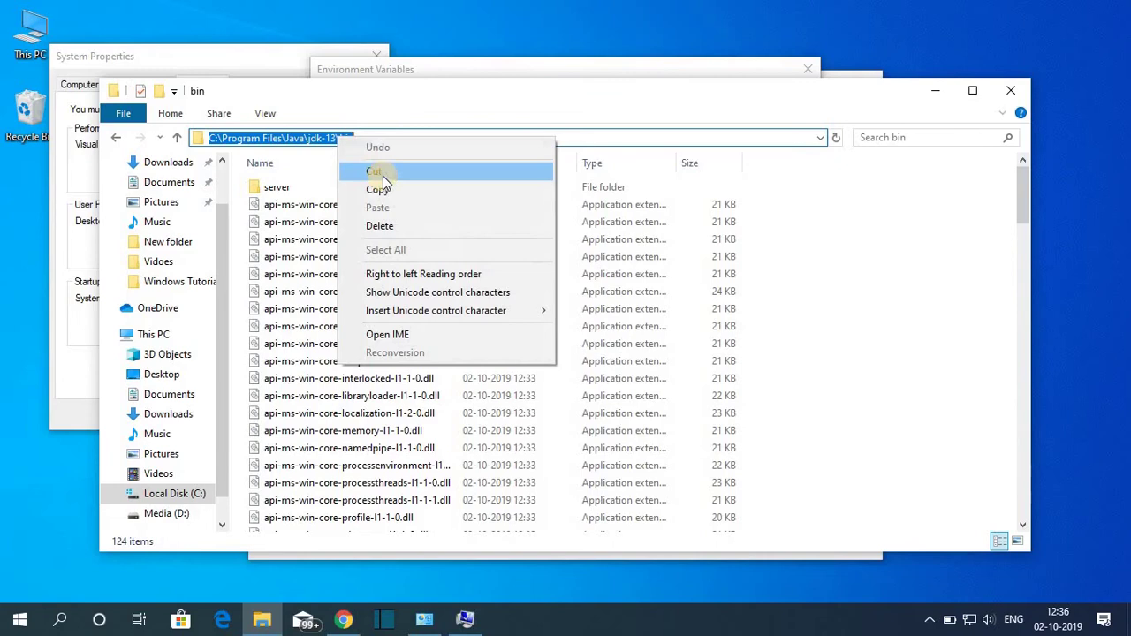
left_click(393, 187)
left_click(939, 94)
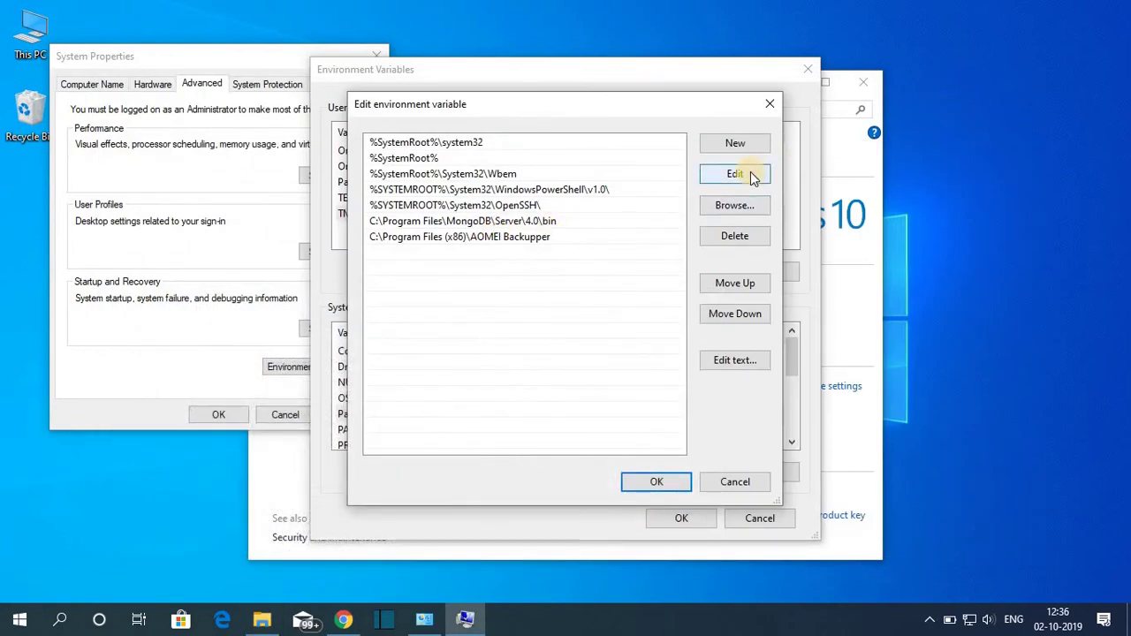
Step: Paste C:\Program Files\Java\jdk-13\bin as a new Path entry, confirm all dialogs, and close System
left_click(738, 145)
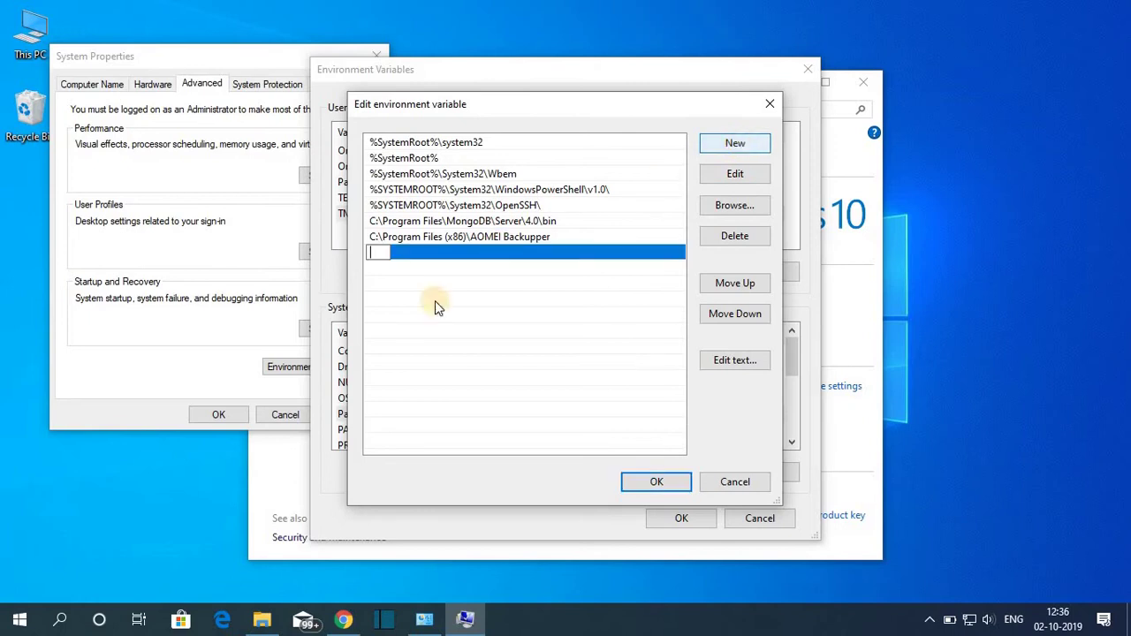
right_click(373, 254)
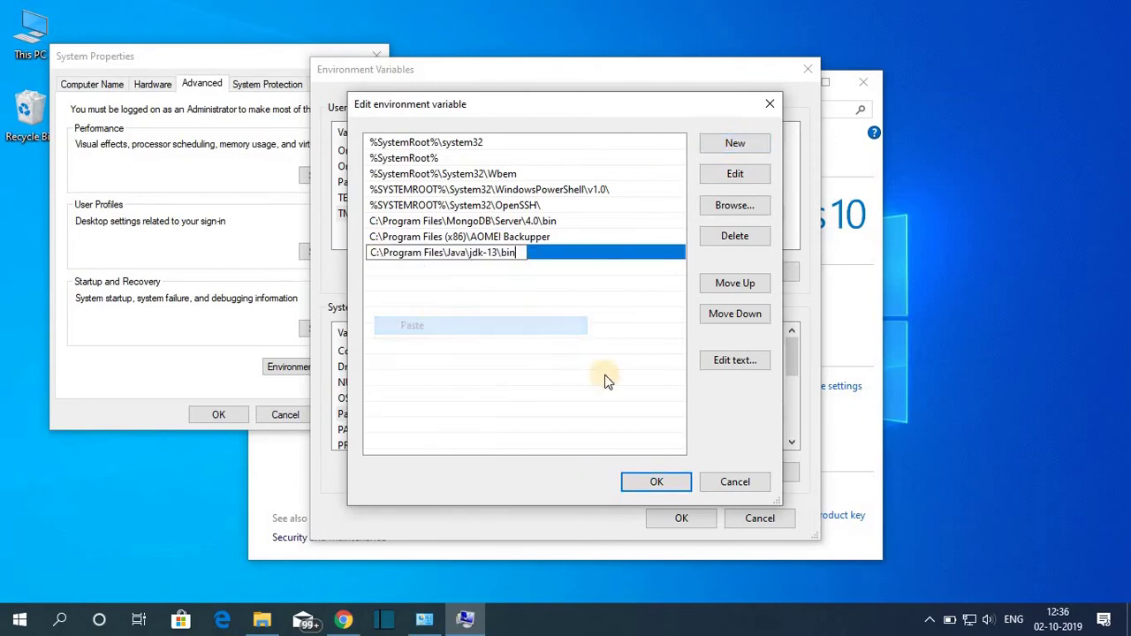
left_click(672, 485)
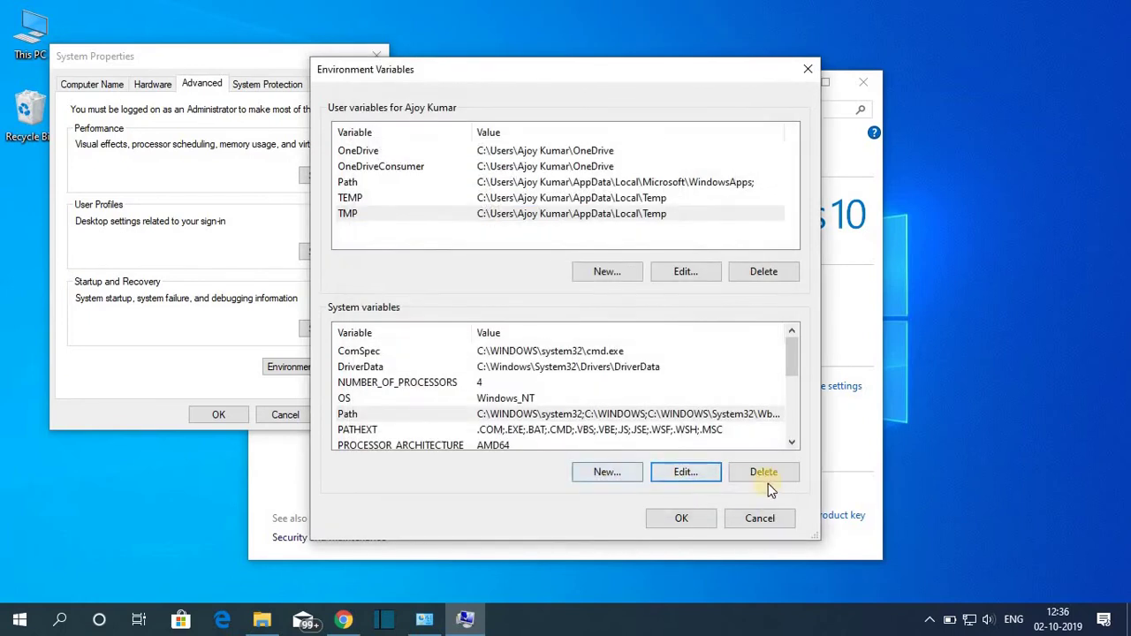
left_click(683, 522)
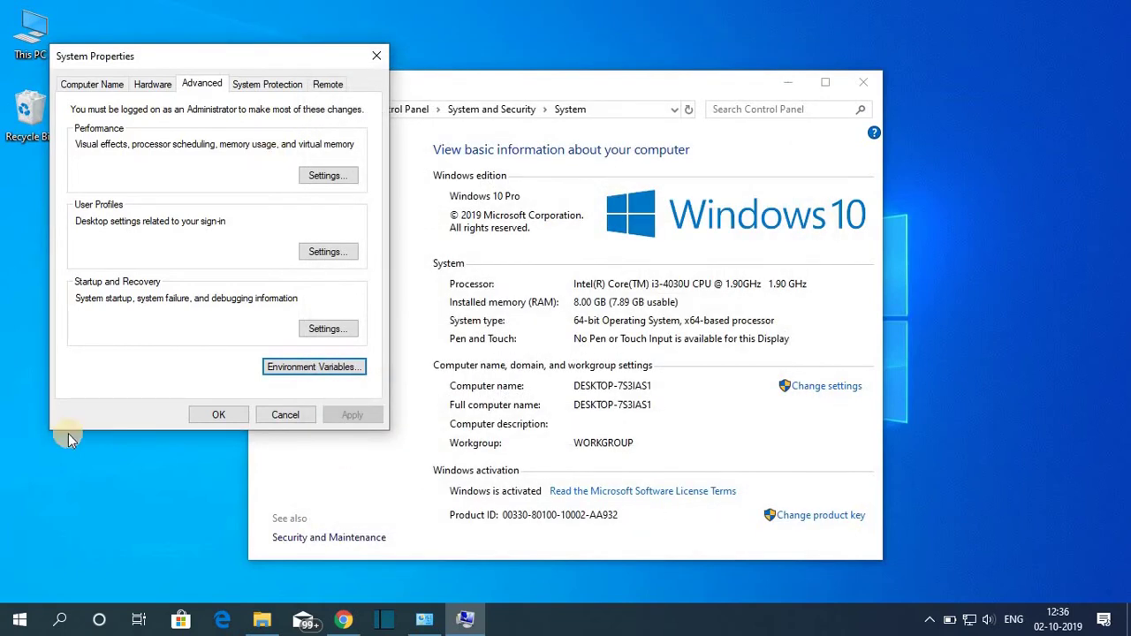
left_click(192, 416)
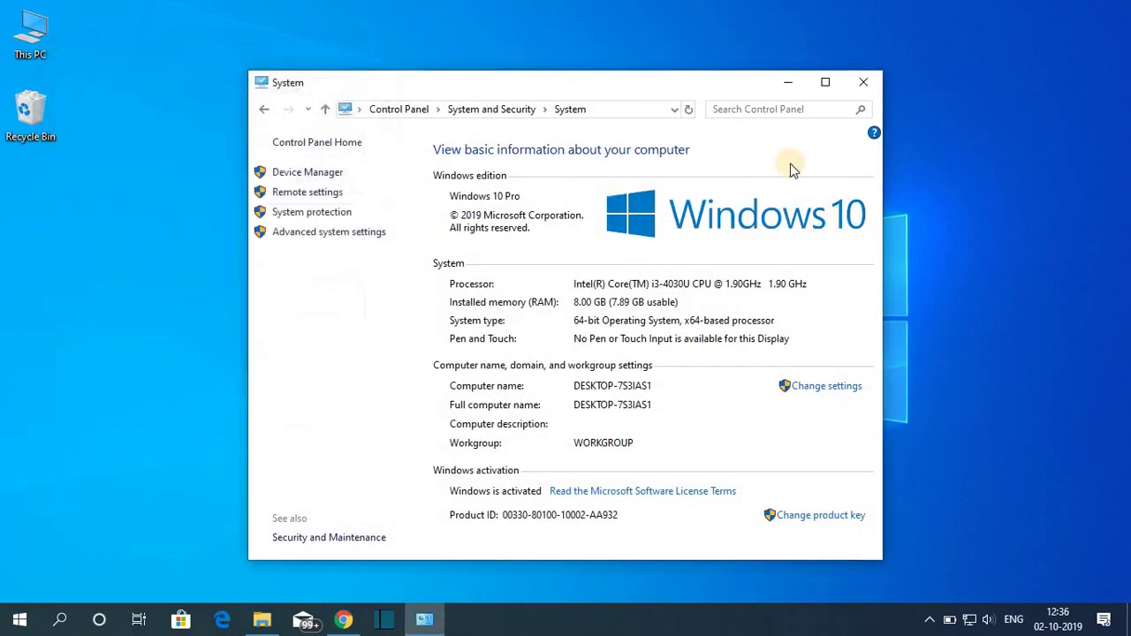
left_click(854, 88)
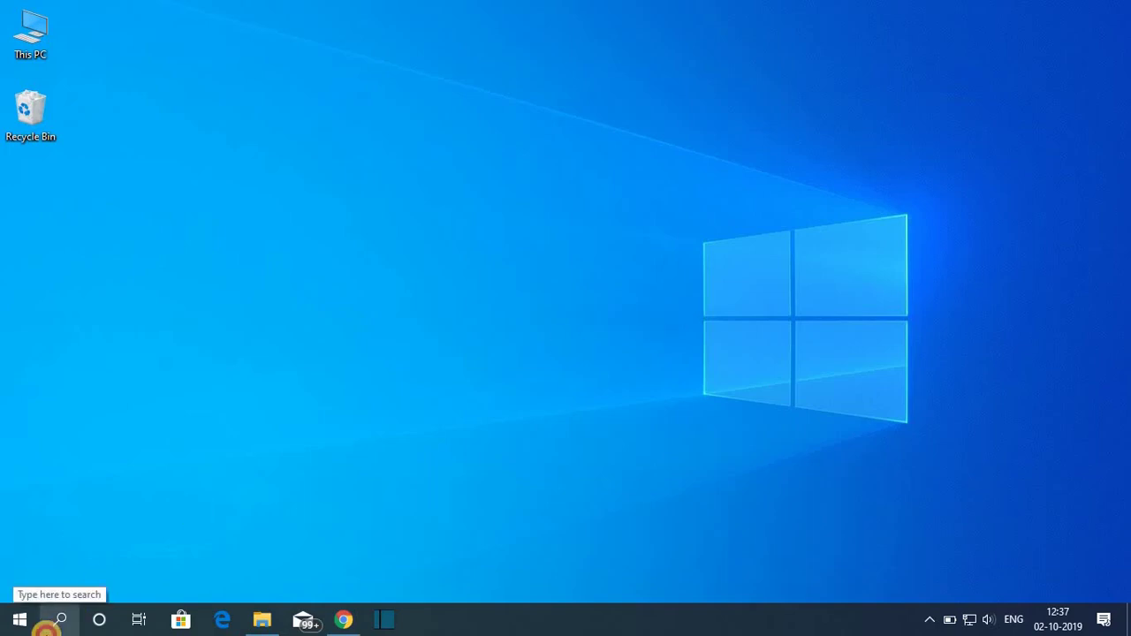
Step: Search for 'cmd' and launch Command Prompt from the results
left_click(50, 624)
type("cmd")
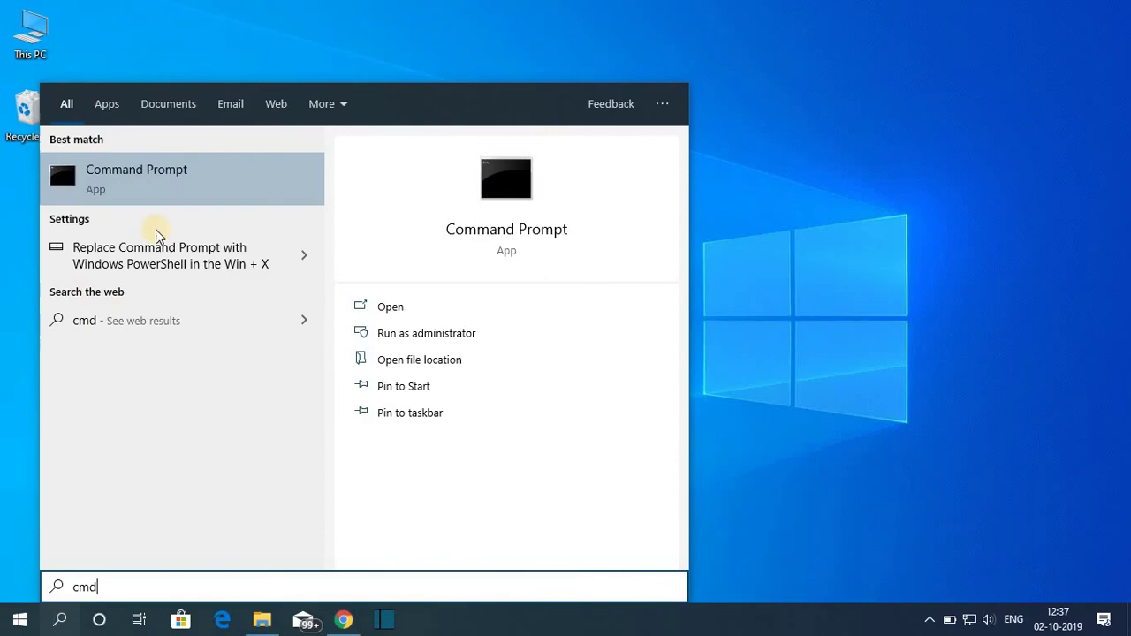
left_click(192, 188)
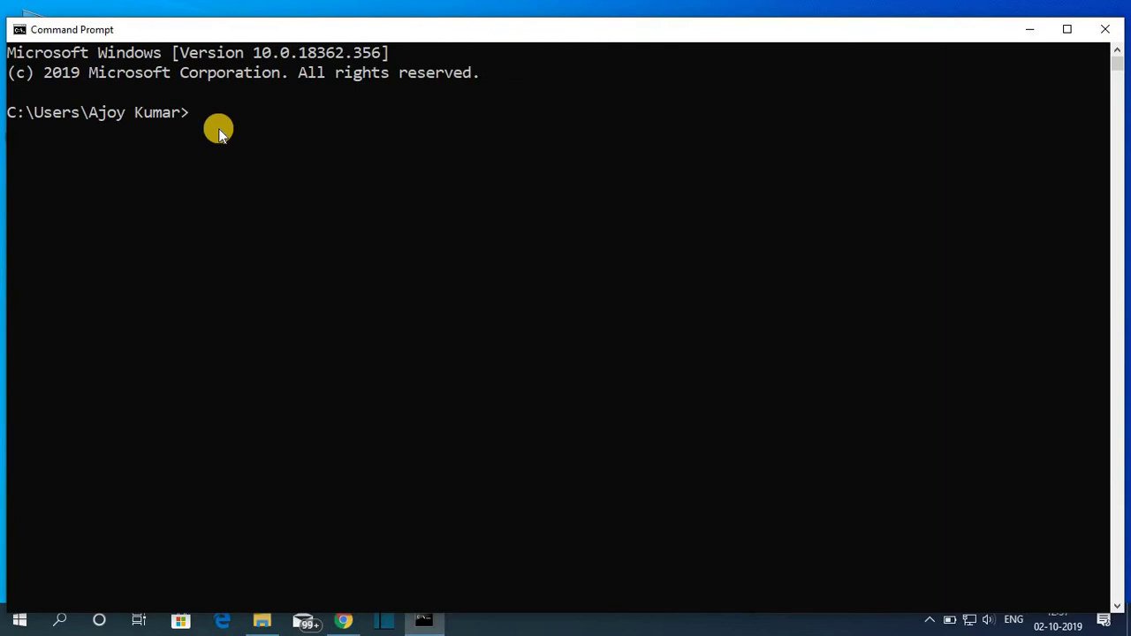
Step: Run java -version and highlight the 2019-09-17 date, build 13+33 and HotSpot VM build
type("java -version")
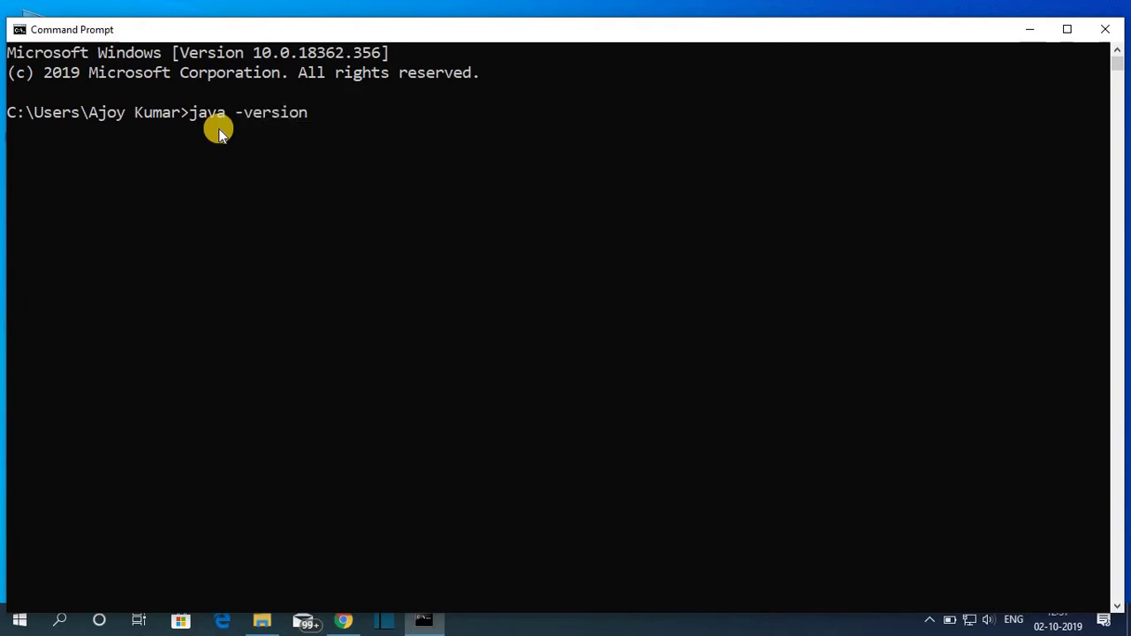
key("Return")
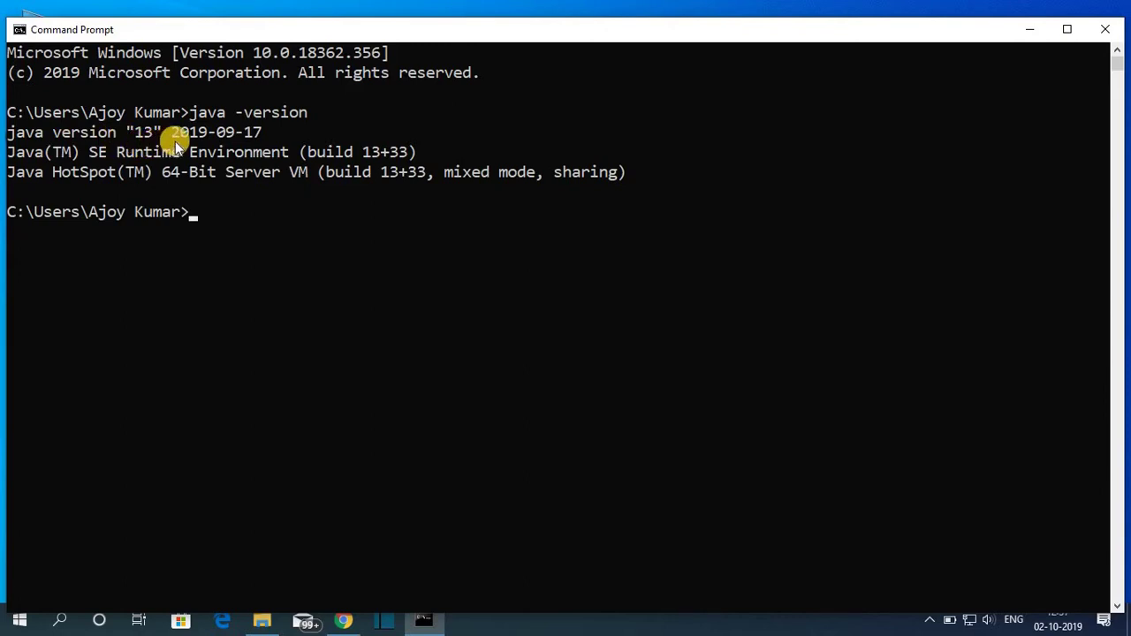
left_click_drag(168, 132, 285, 133)
left_click(283, 132)
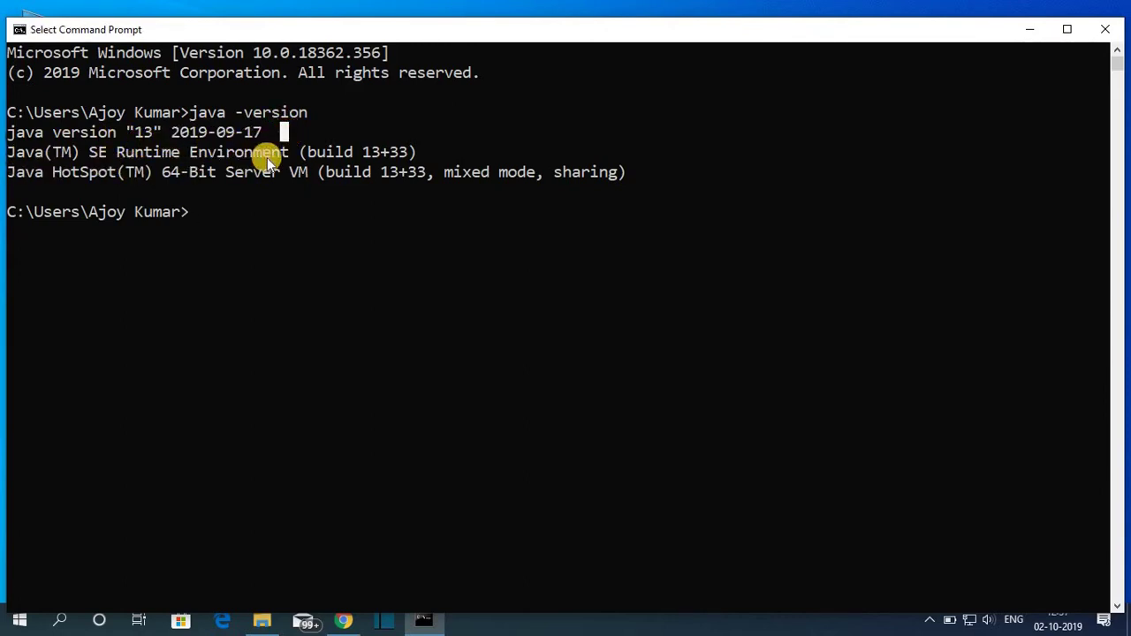
left_click_drag(301, 152, 424, 152)
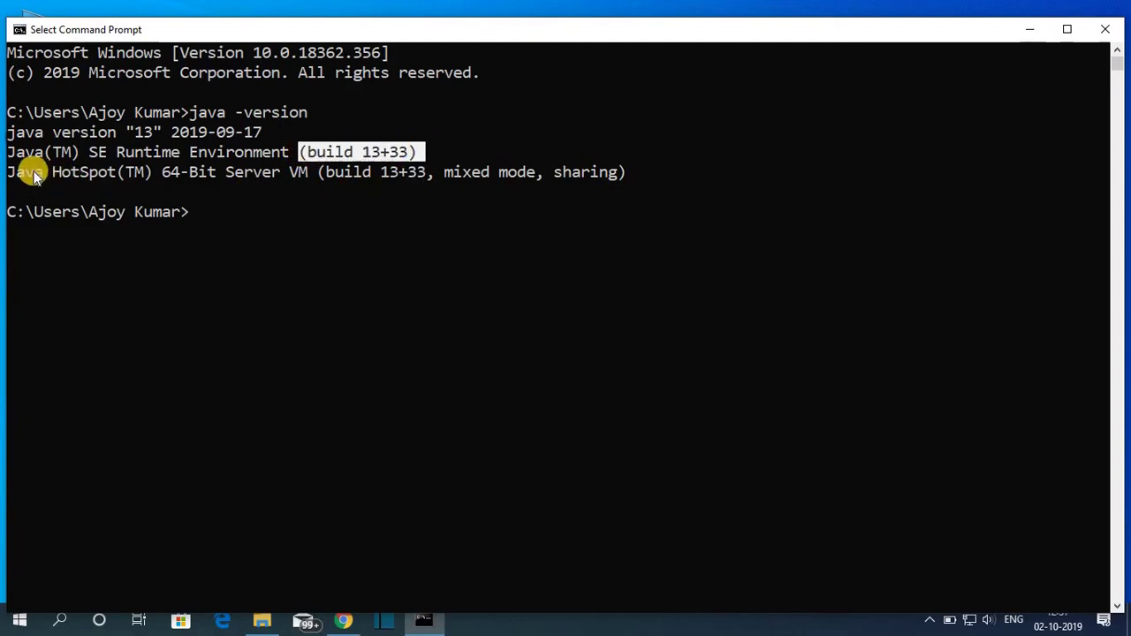
key("Down")
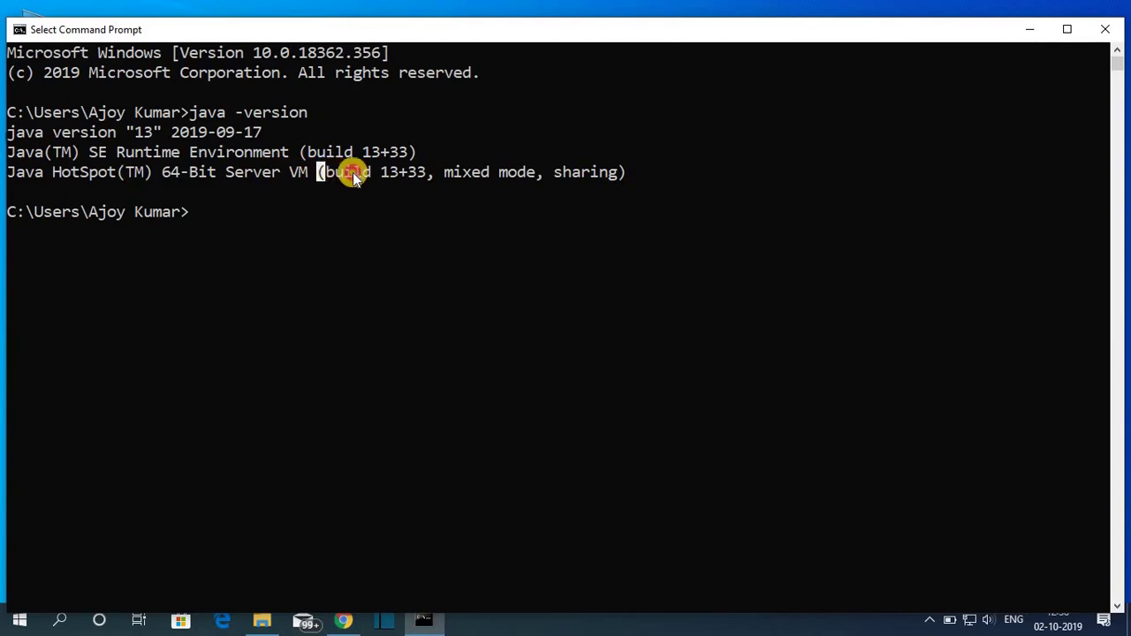
left_click_drag(321, 175, 426, 175)
key("Down")
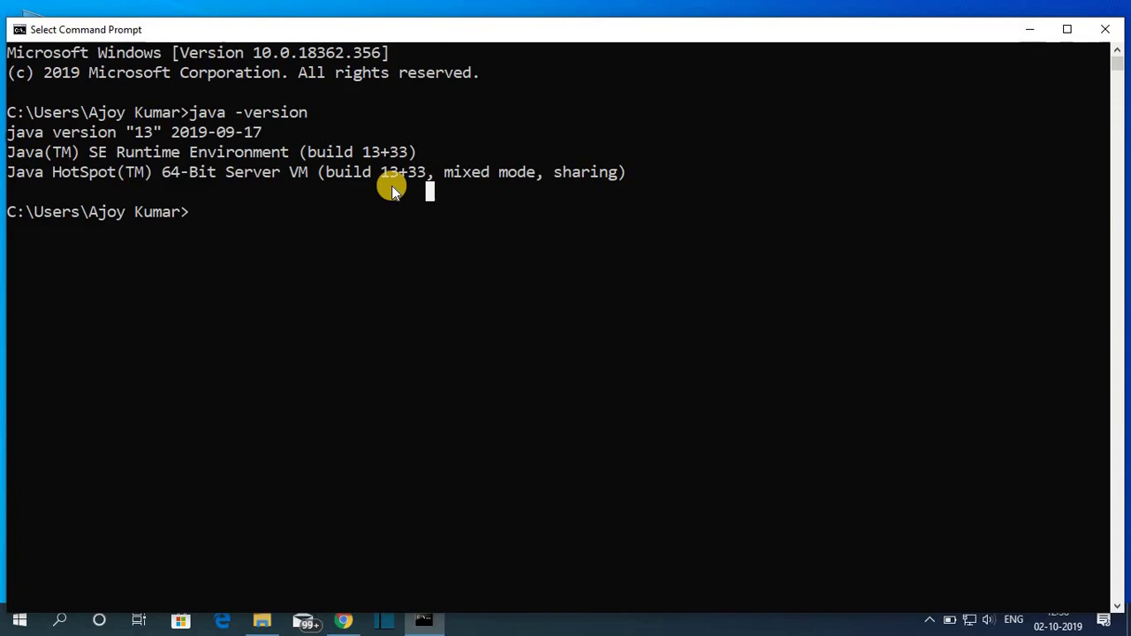
Step: Run javac in Command Prompt and scroll up to review its usage and options list
type("java")
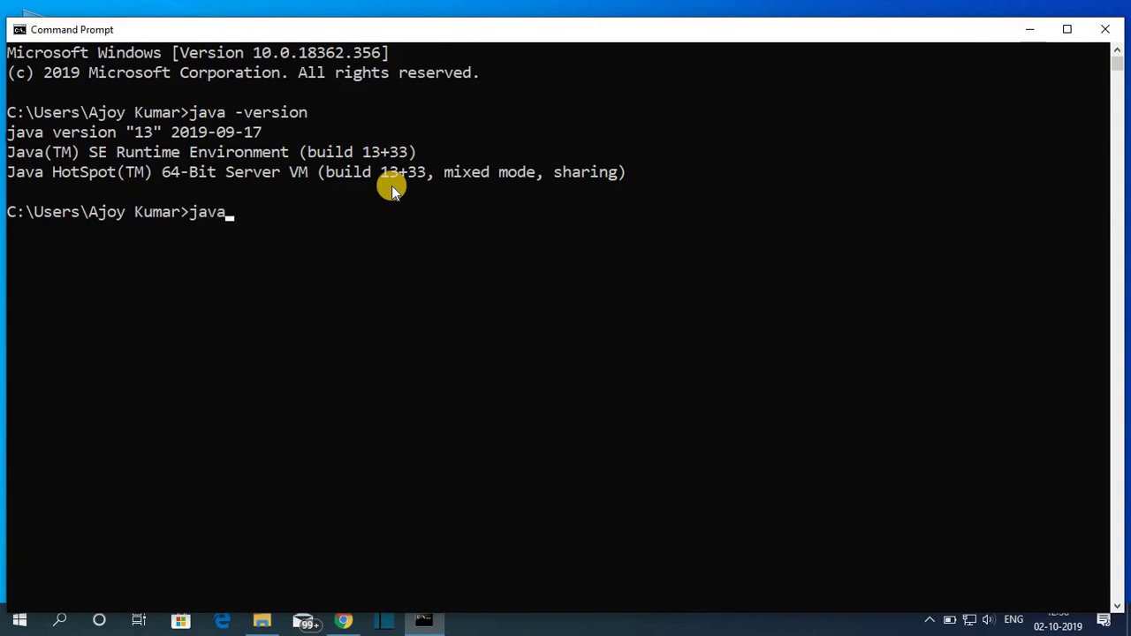
type("c")
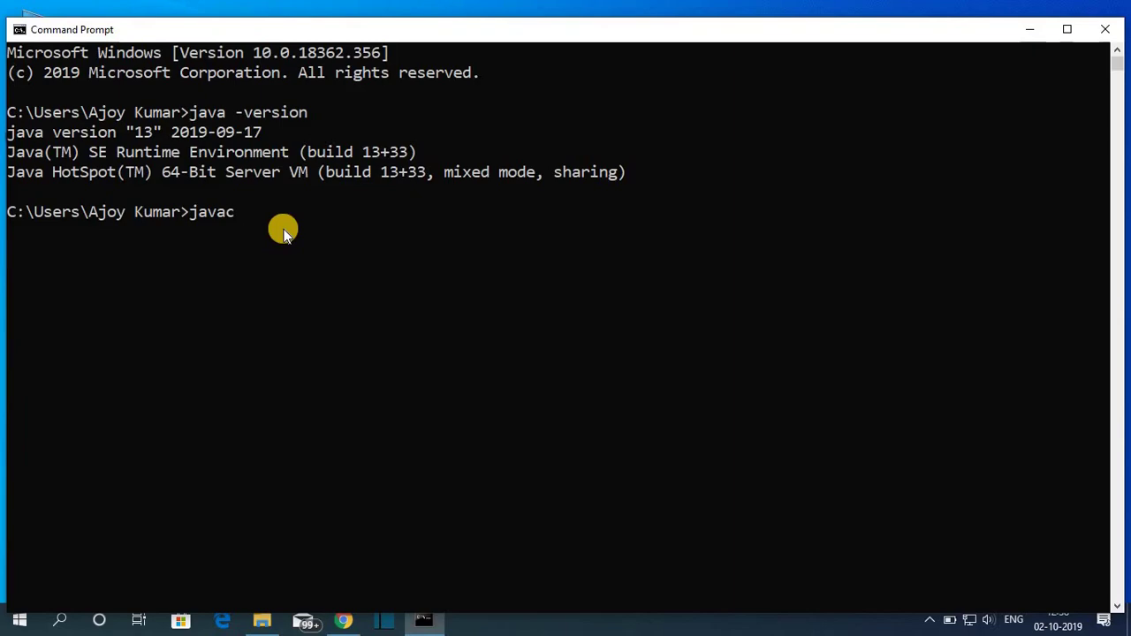
key("Return")
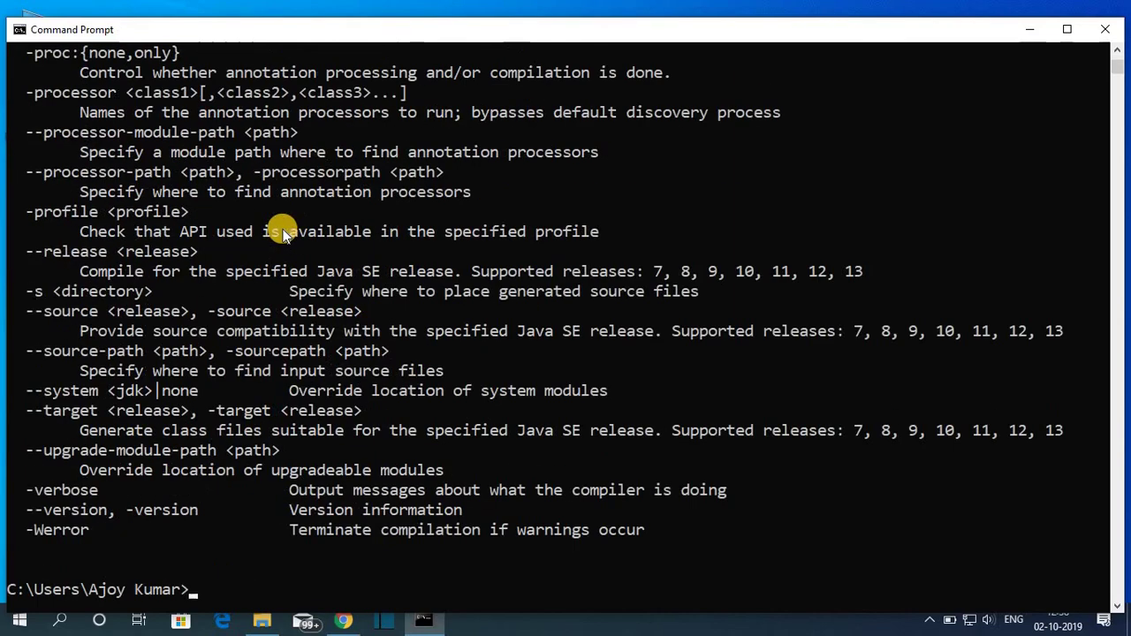
scroll(446, 427, "up", 13)
scroll(445, 427, "up", 4)
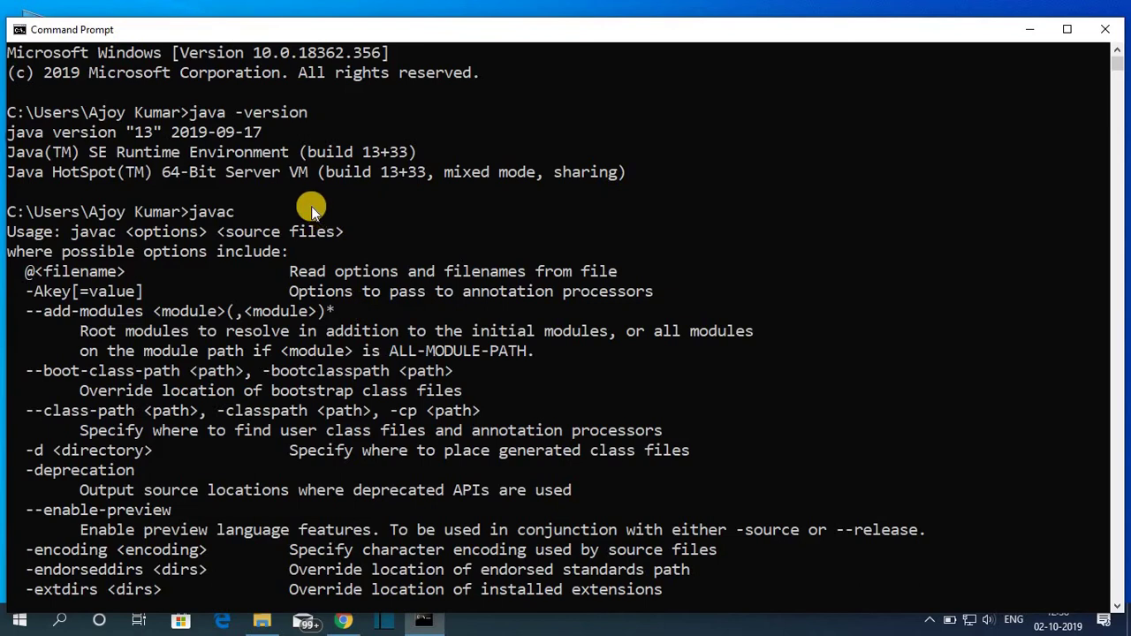
Step: Maximize and restore the Command Prompt window, then close it to return to the desktop
left_click(1067, 29)
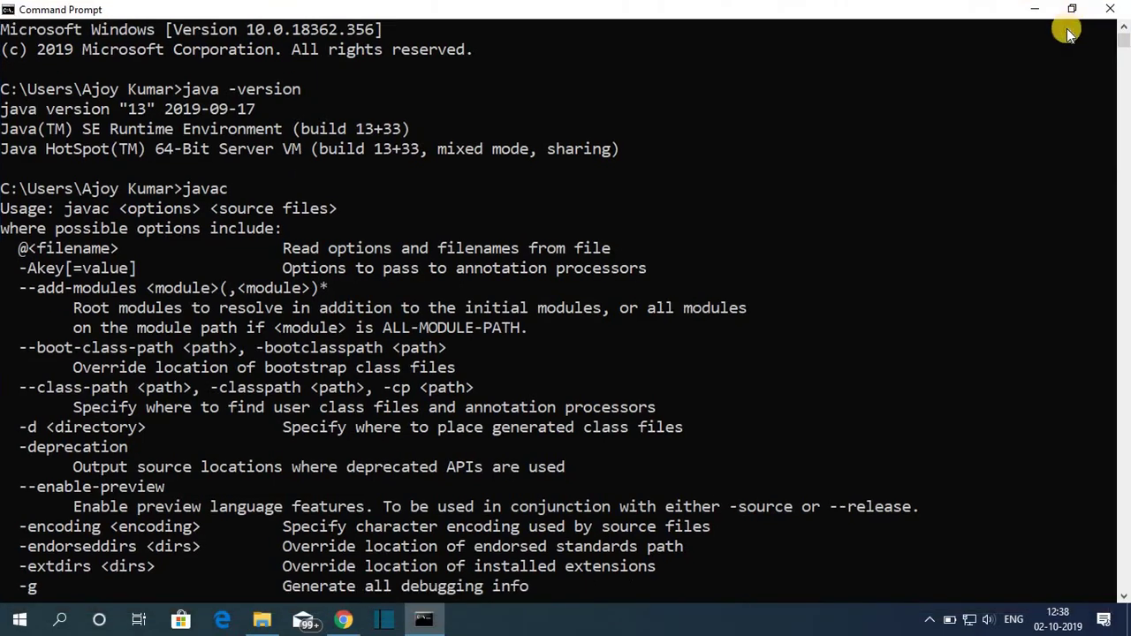
left_click(1072, 9)
left_click(1106, 29)
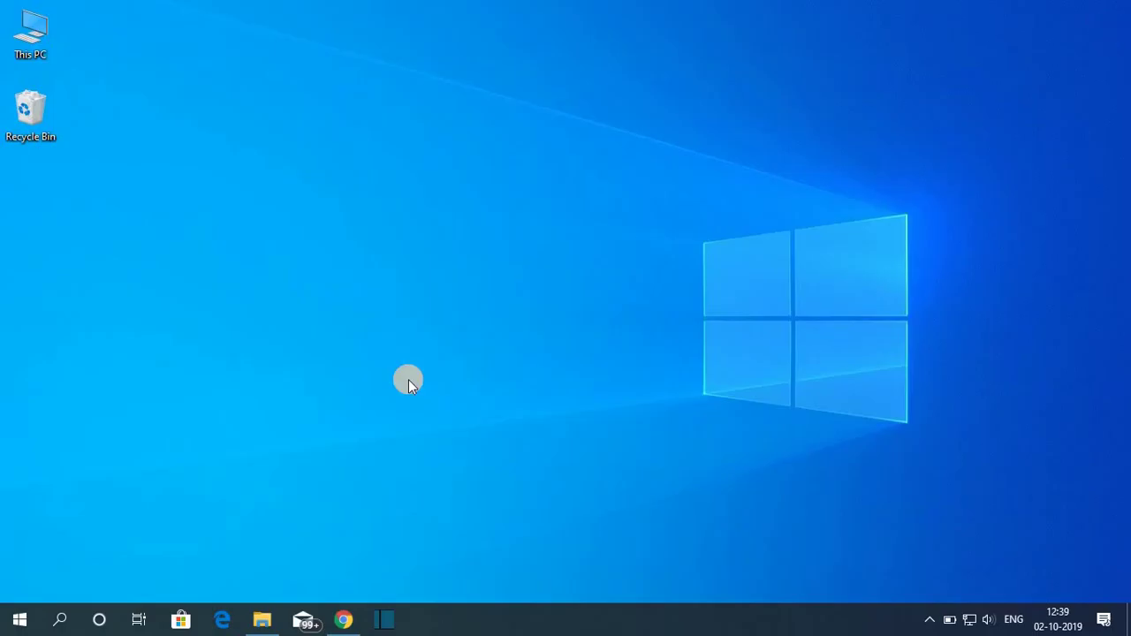